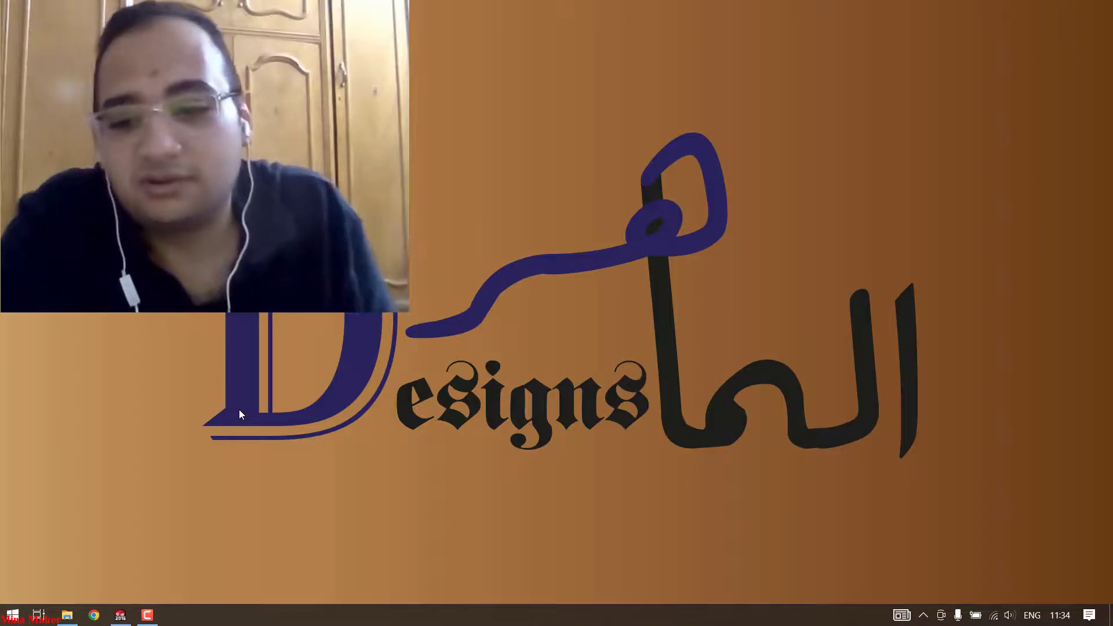
Switch to SOLIDWORKS with the darious part and add the Direct Editing toolset to the CommandManager, making it active.
{"action": "left_click", "coordinate": [120, 615]}
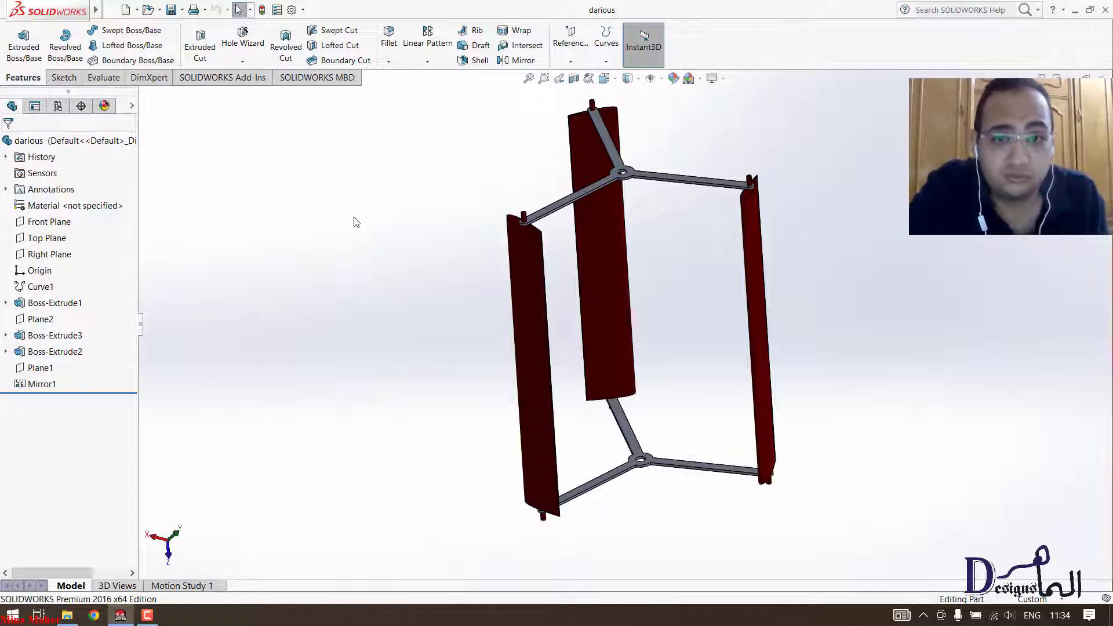
{"action": "right_click", "coordinate": [255, 76]}
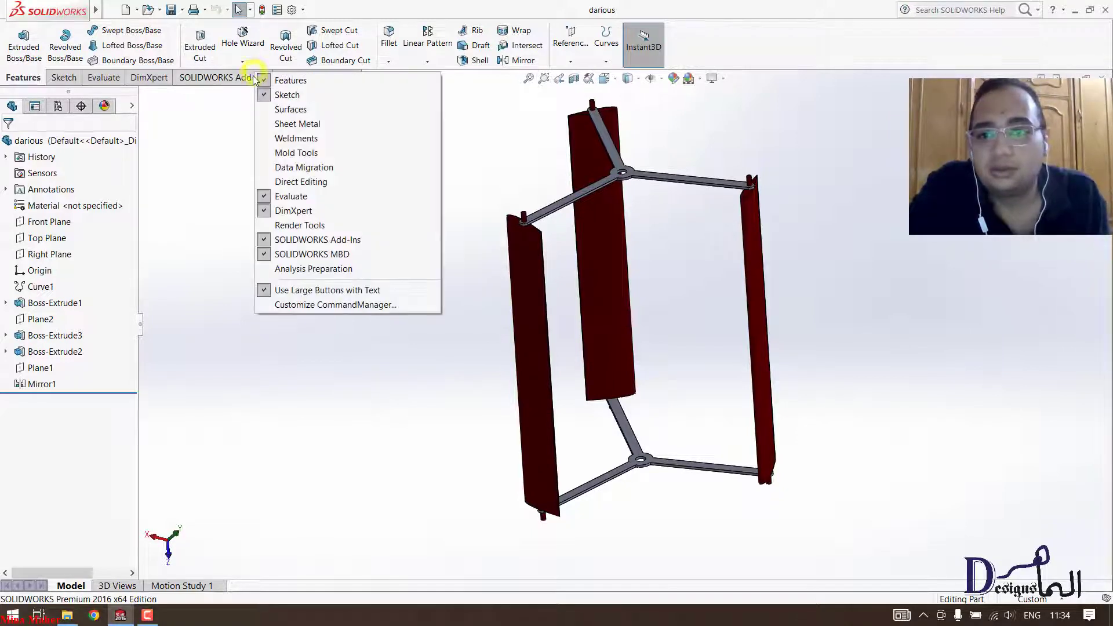
{"action": "left_click", "coordinate": [180, 210]}
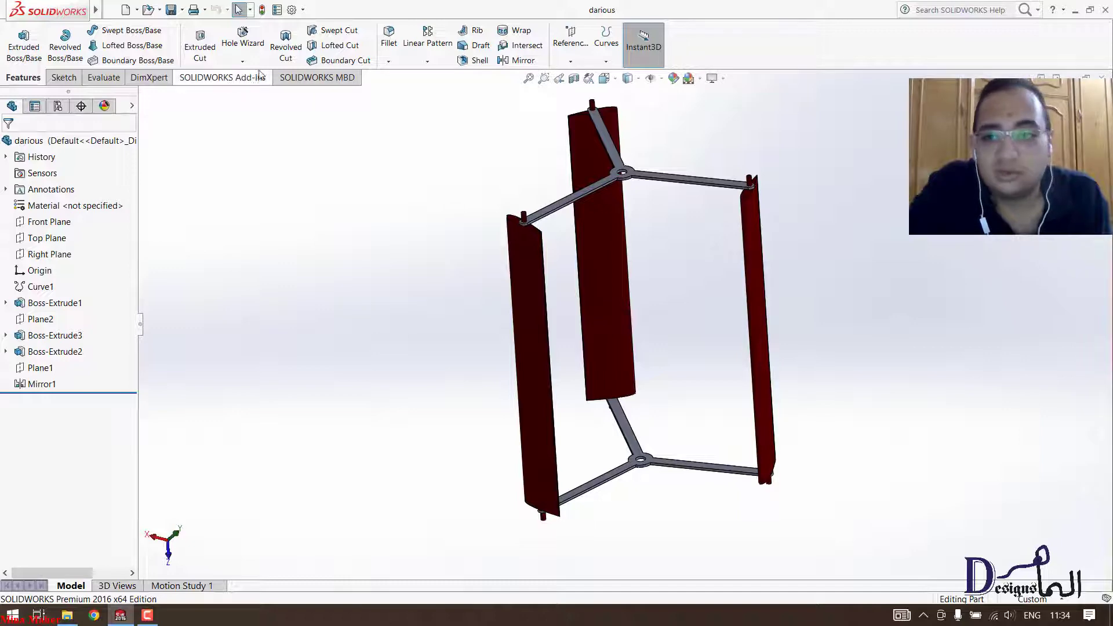
{"action": "left_click", "coordinate": [88, 78]}
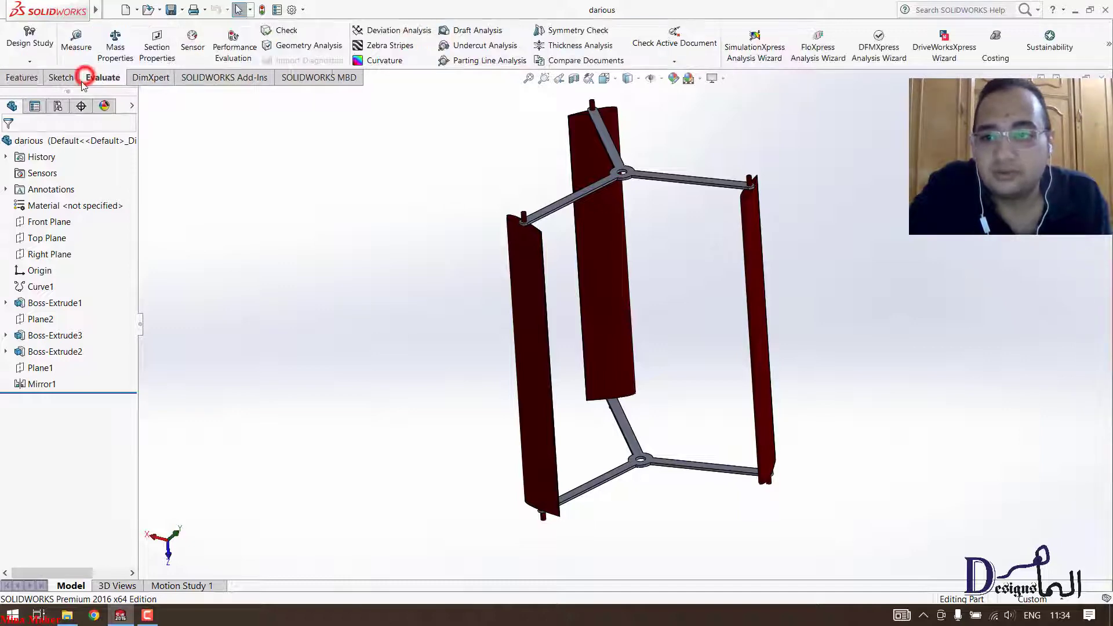
{"action": "left_click", "coordinate": [64, 77]}
{"action": "left_click", "coordinate": [24, 77]}
{"action": "right_click", "coordinate": [216, 77]}
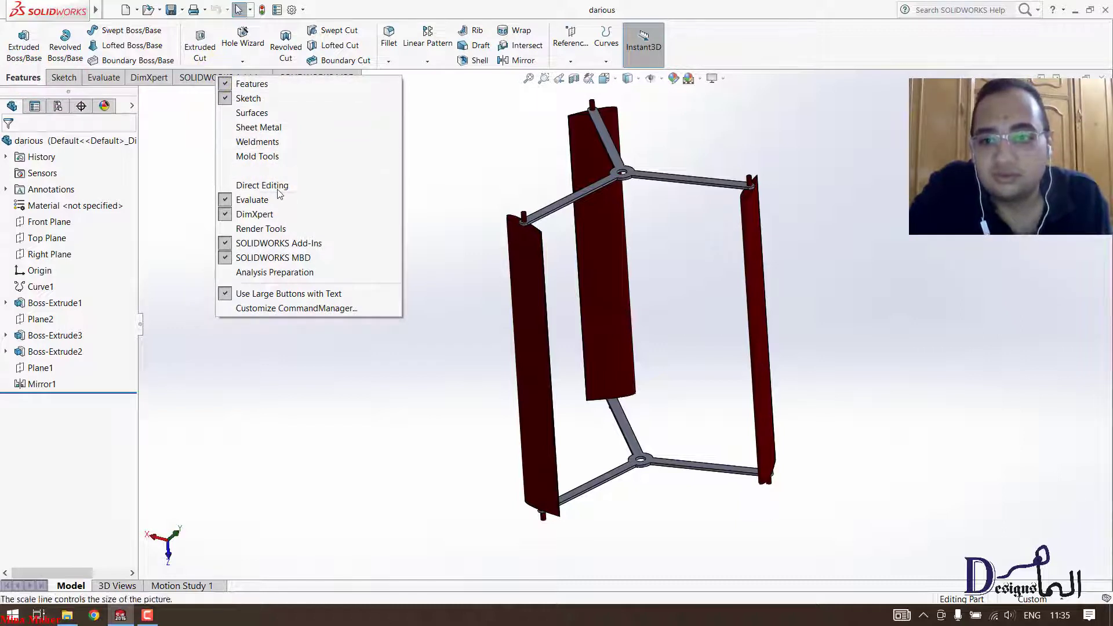
{"action": "left_click", "coordinate": [255, 187]}
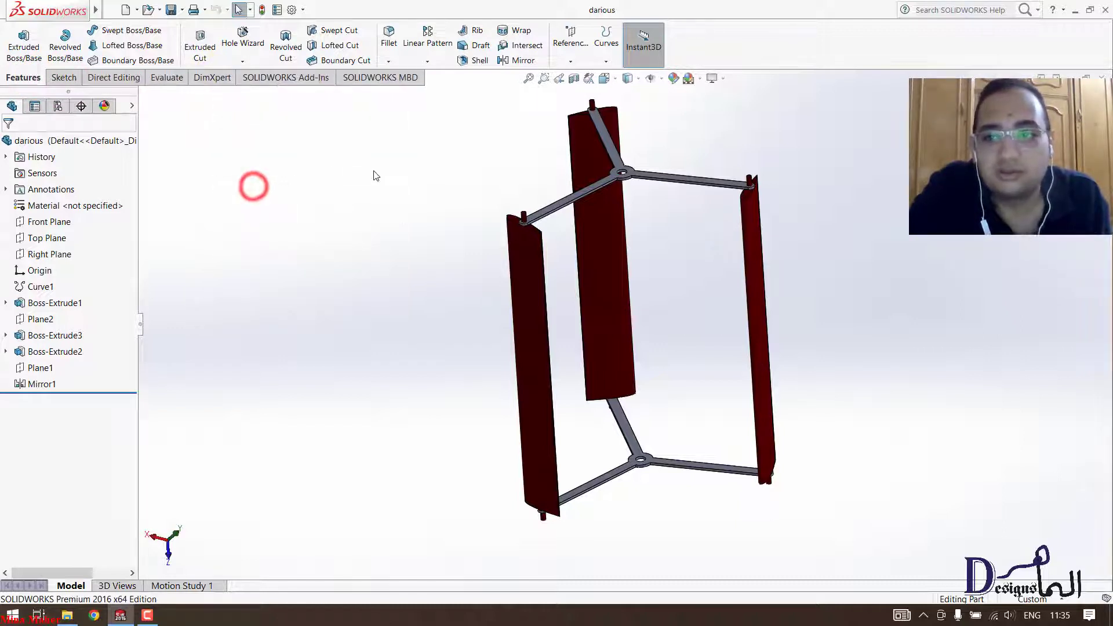
{"action": "left_click", "coordinate": [114, 77]}
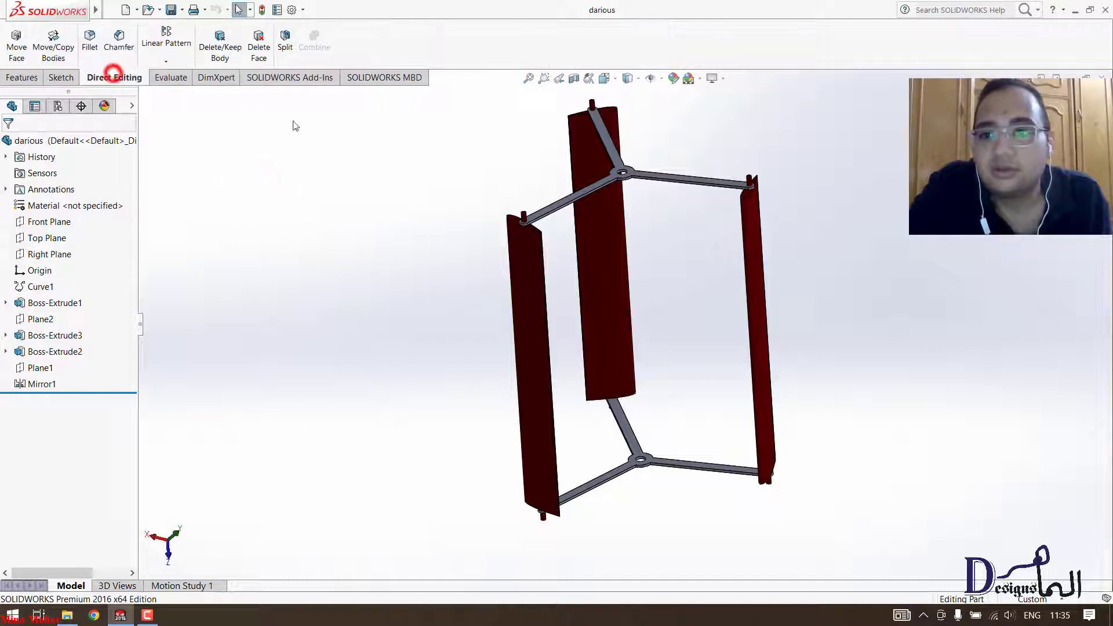
Start the Move/Copy Bodies command and set the search box to look up commands instead of help.
{"action": "left_click", "coordinate": [65, 60]}
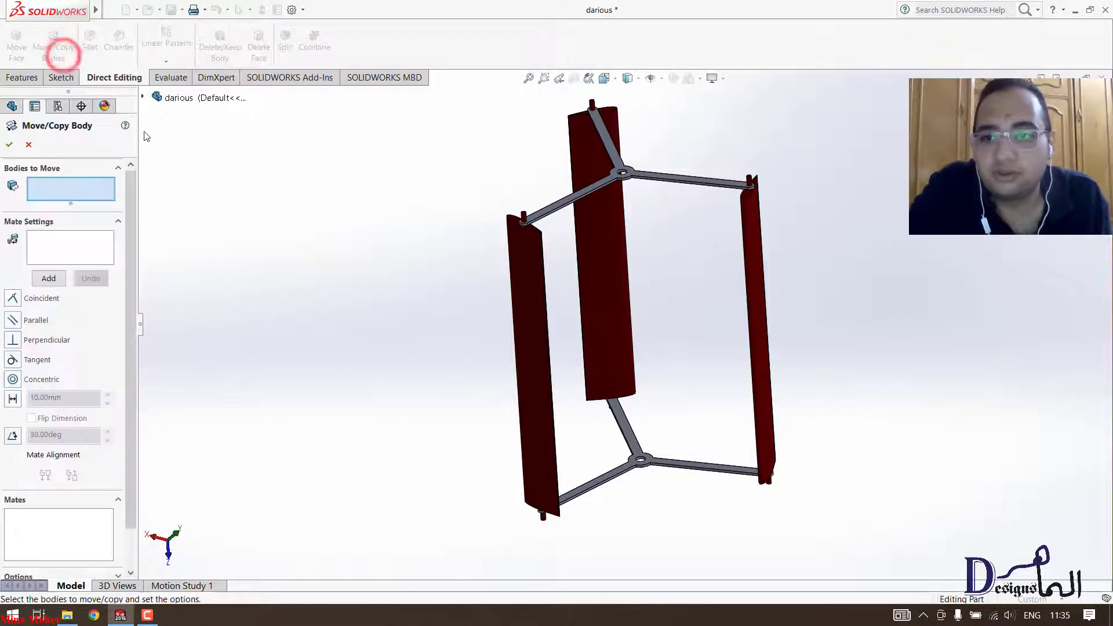
{"action": "left_click", "coordinate": [1038, 9]}
{"action": "left_click", "coordinate": [968, 39]}
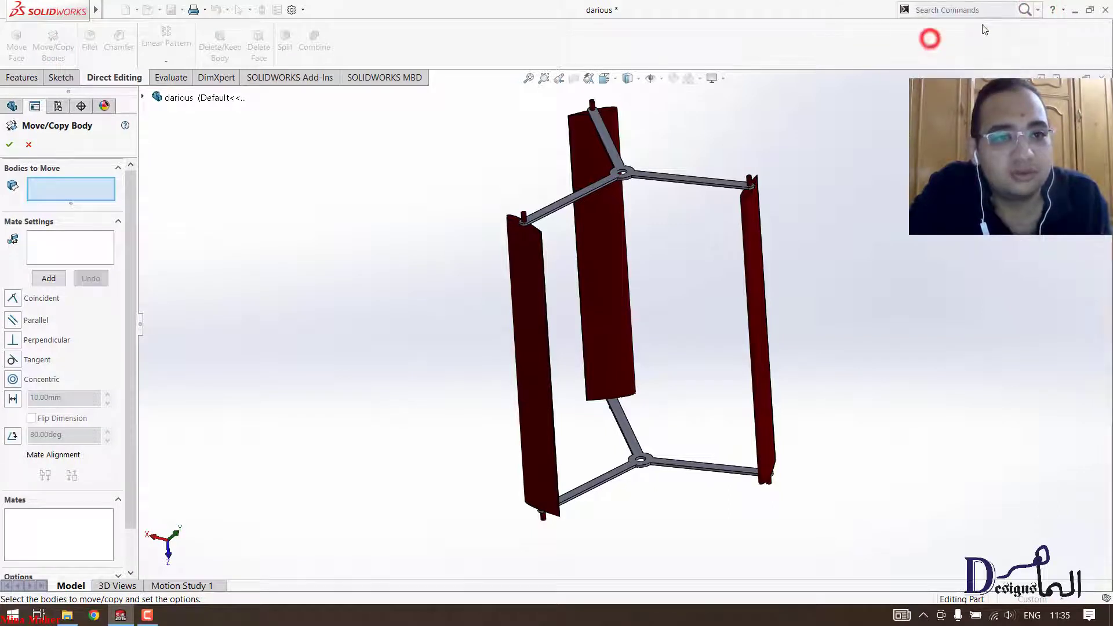
{"action": "left_click", "coordinate": [958, 11]}
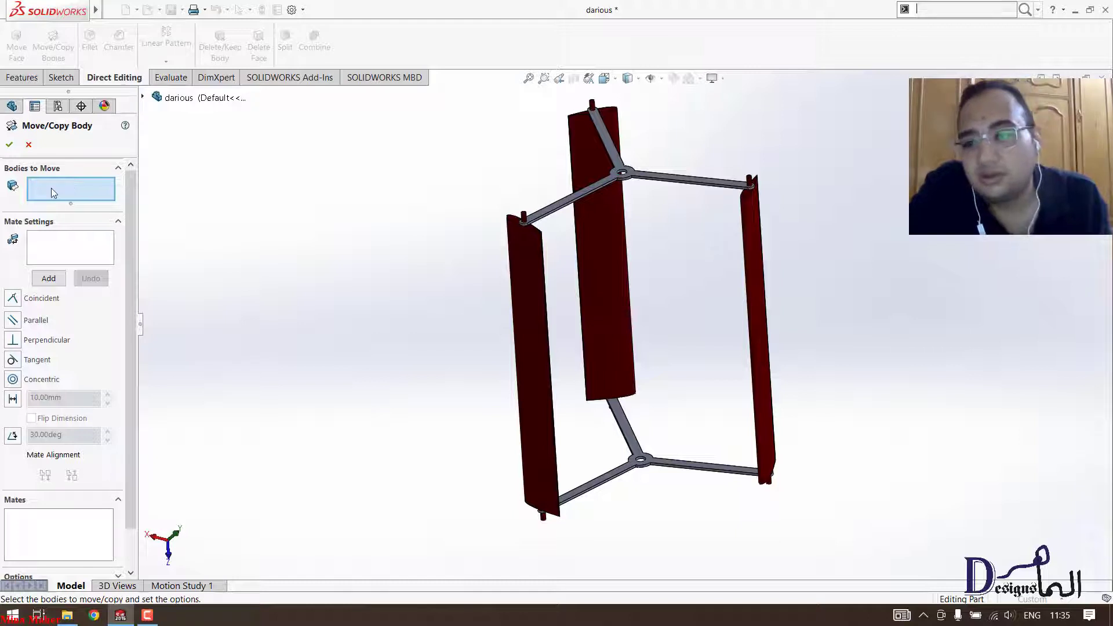
{"action": "left_click", "coordinate": [118, 222]}
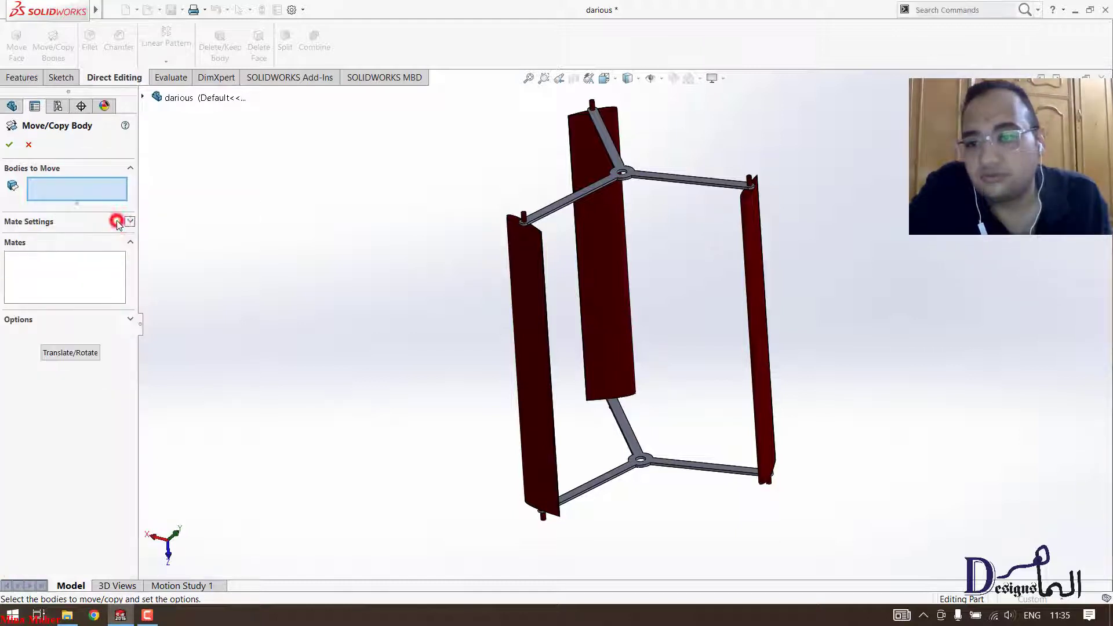
{"action": "left_click", "coordinate": [62, 189]}
{"action": "left_click", "coordinate": [521, 286]}
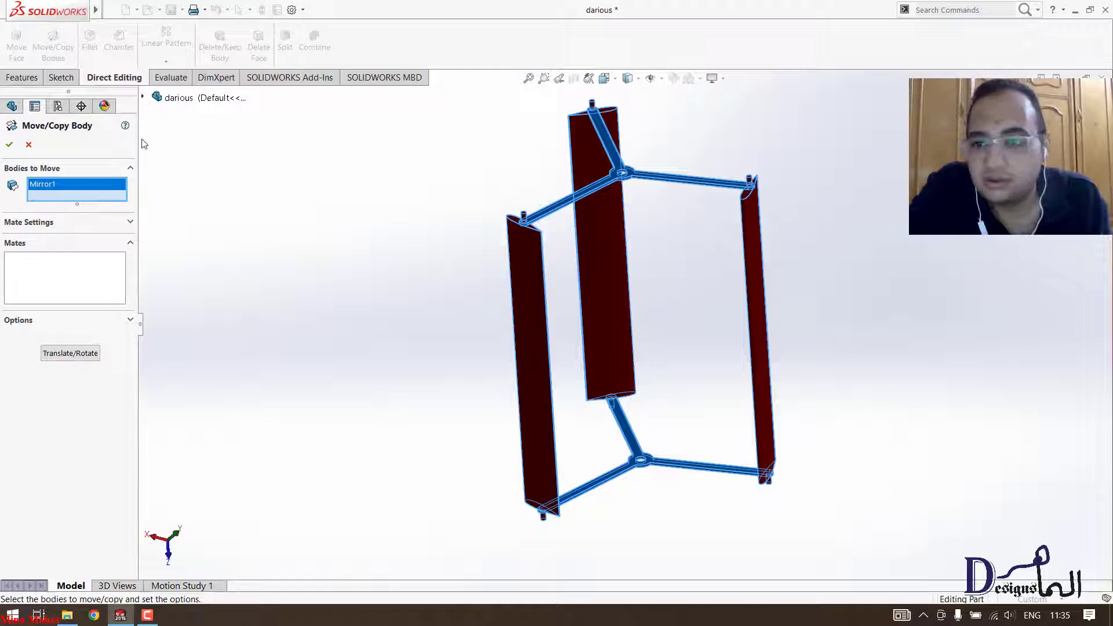
{"action": "left_click", "coordinate": [143, 96]}
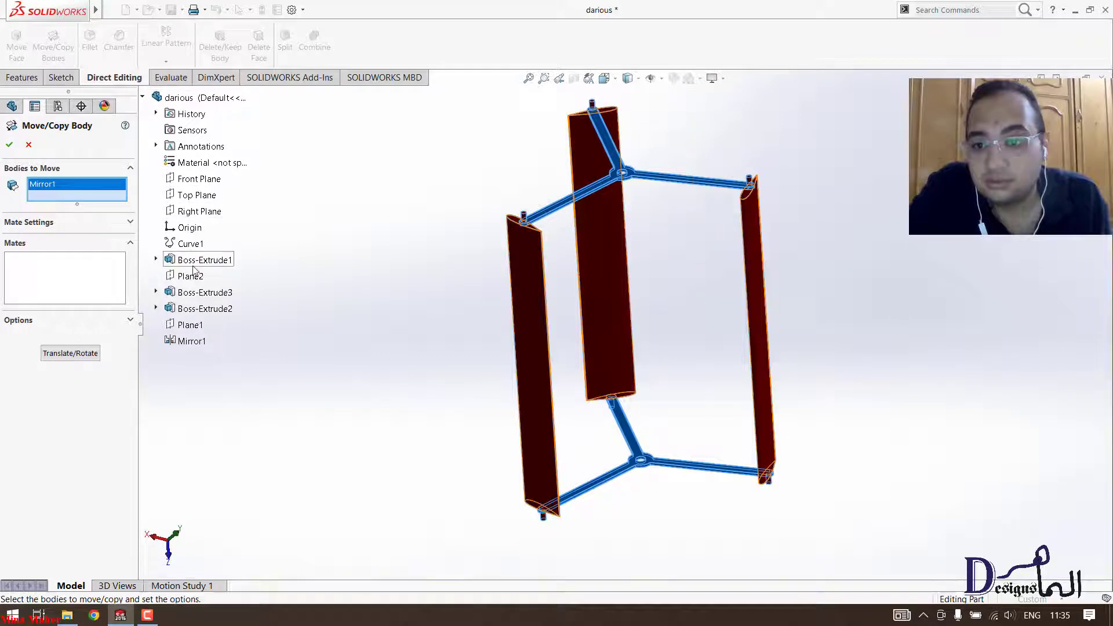
{"action": "left_click", "coordinate": [397, 246]}
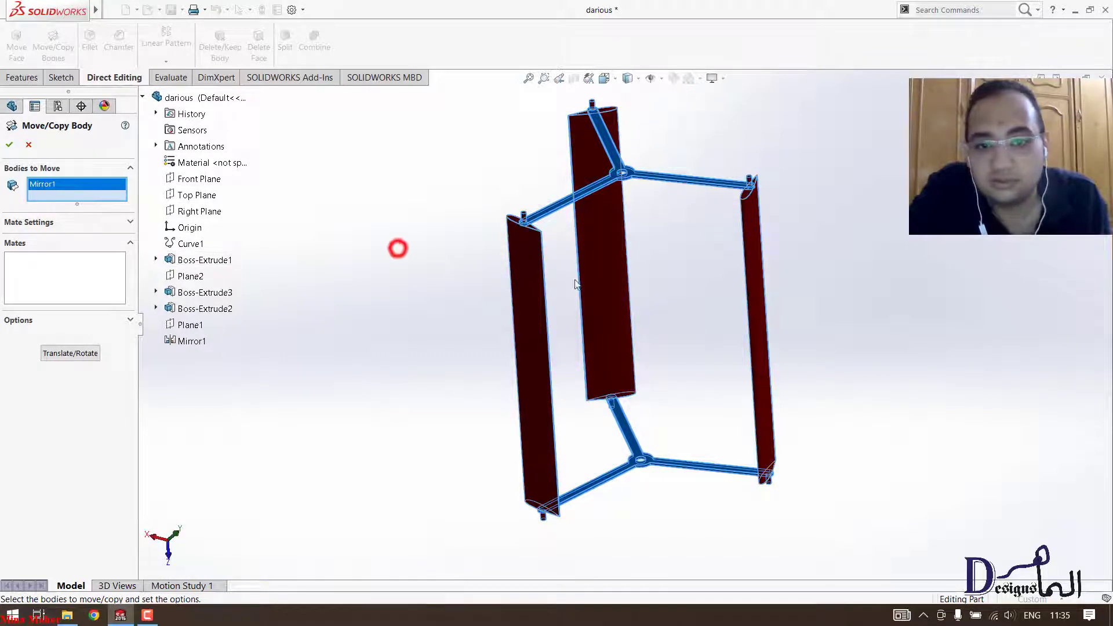
{"action": "left_click", "coordinate": [533, 280]}
{"action": "left_click", "coordinate": [521, 280]}
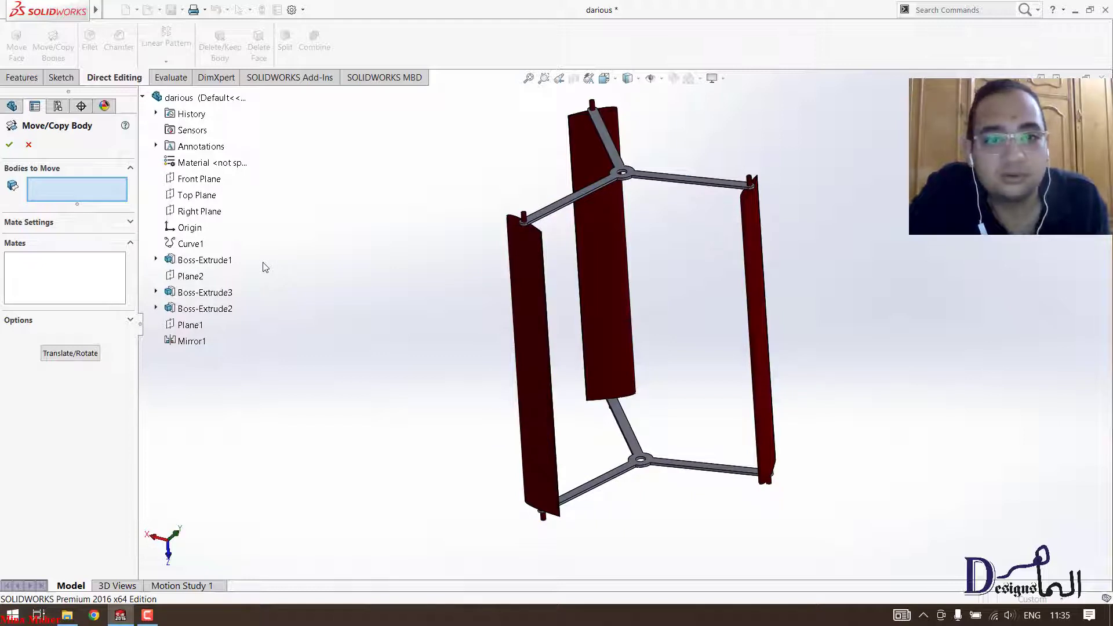
{"action": "left_click", "coordinate": [29, 144]}
{"action": "left_click", "coordinate": [297, 283]}
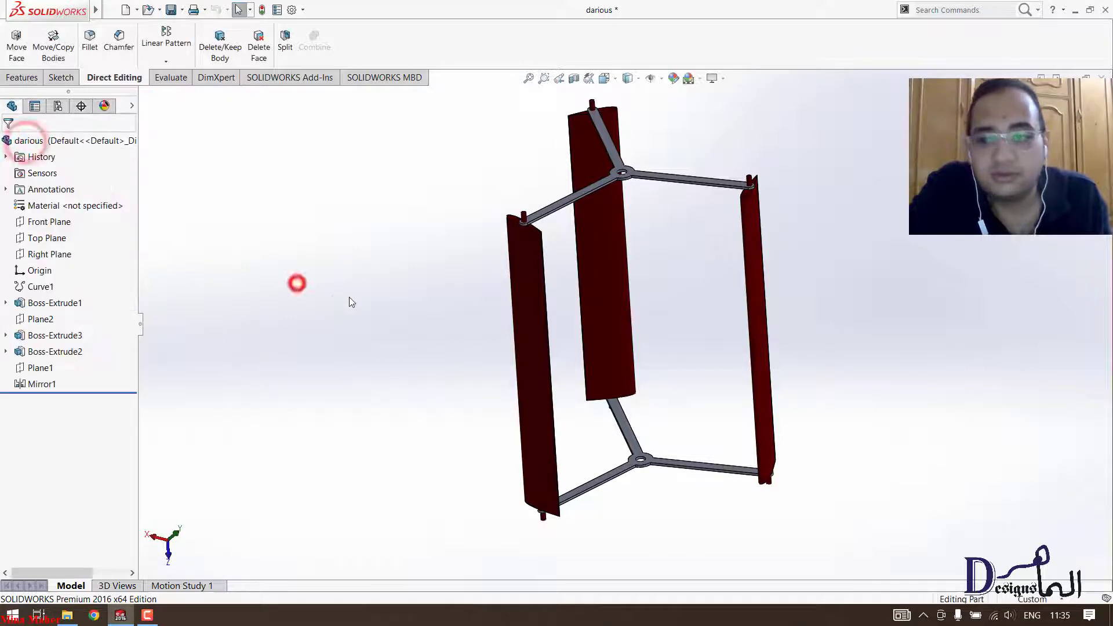
Edit Boss-Extrude2, the upper three-arm support, so that its result is not merged with the blades.
{"action": "left_click", "coordinate": [64, 350]}
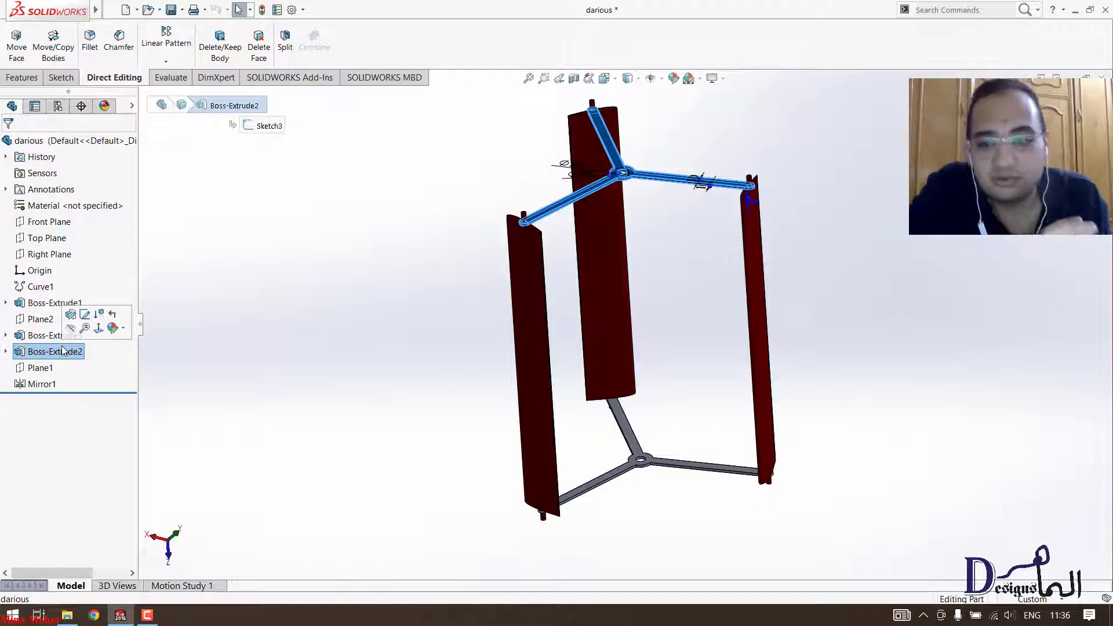
{"action": "left_click", "coordinate": [71, 315]}
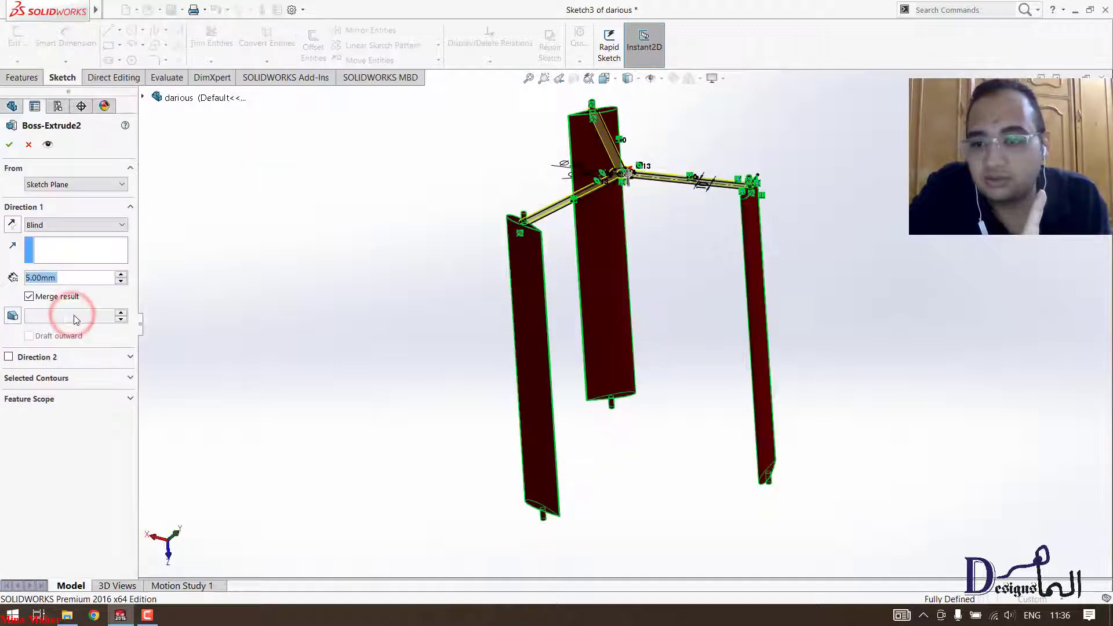
{"action": "left_click", "coordinate": [38, 298]}
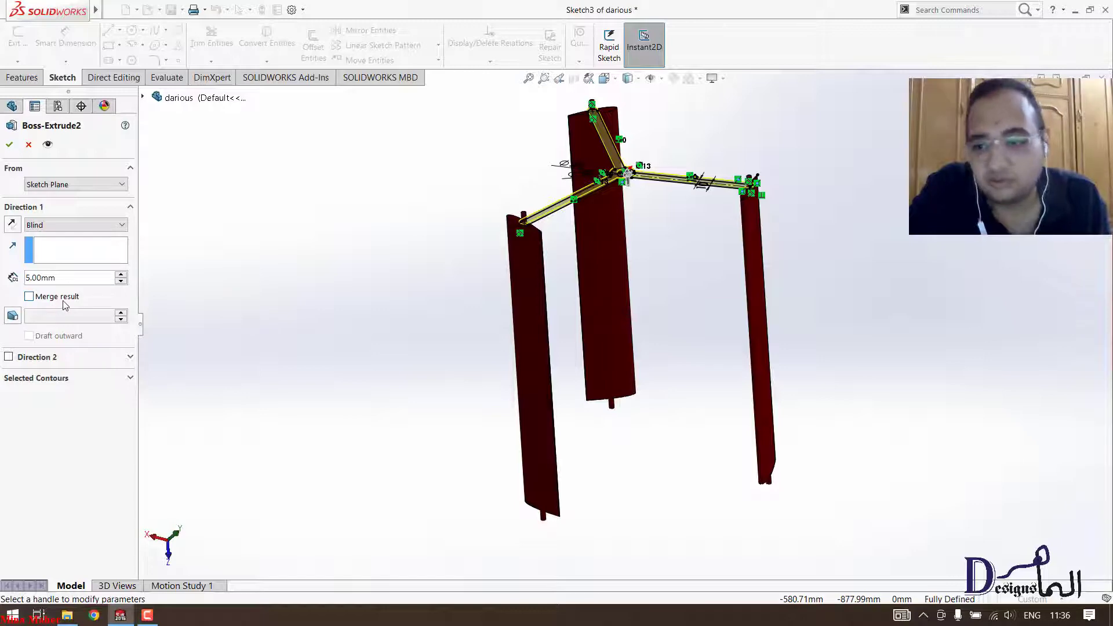
{"action": "left_click", "coordinate": [9, 144]}
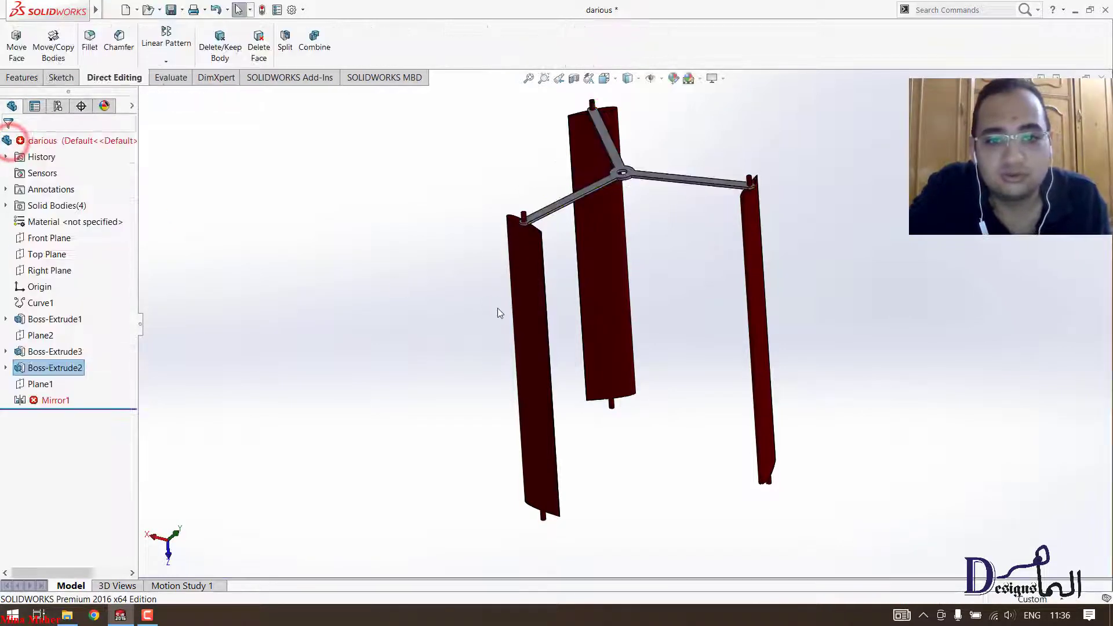
{"action": "left_click", "coordinate": [377, 334]}
Try to repair the Mirror1 feature by rebuilding it and removing Boss-Extrude2 from its features to mirror.
{"action": "left_click", "coordinate": [51, 400]}
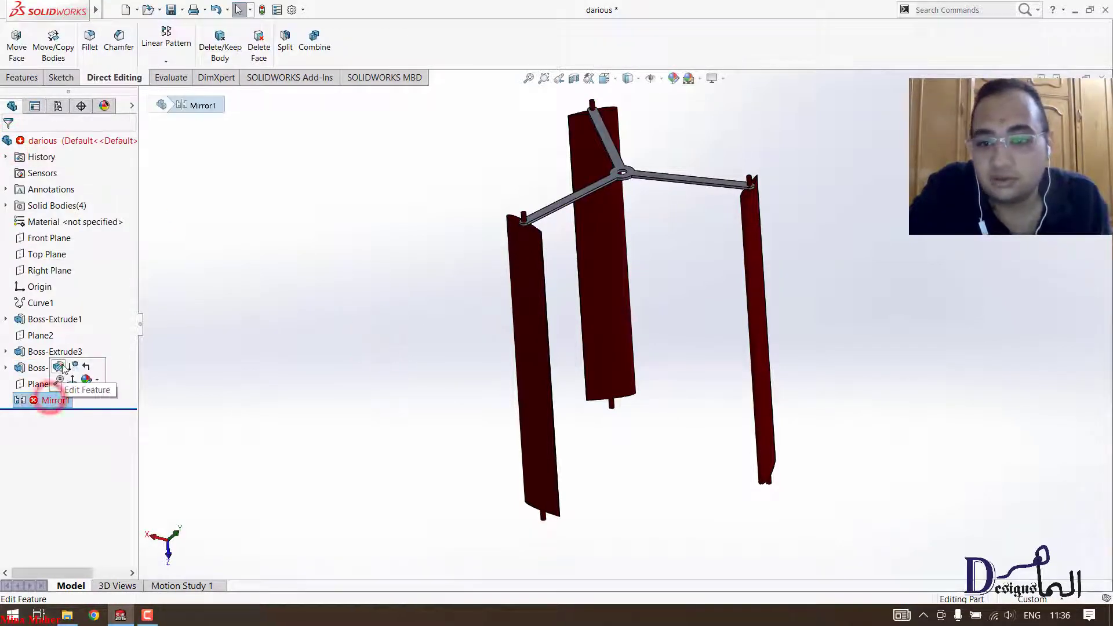
{"action": "left_click", "coordinate": [59, 367]}
{"action": "left_click", "coordinate": [64, 226]}
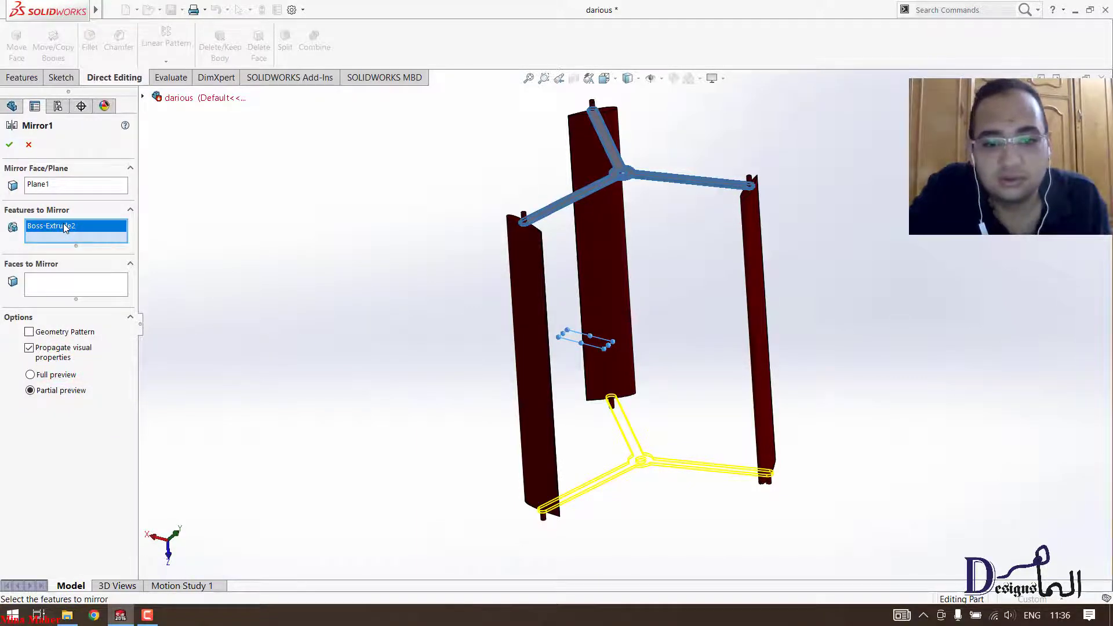
{"action": "left_click", "coordinate": [10, 145]}
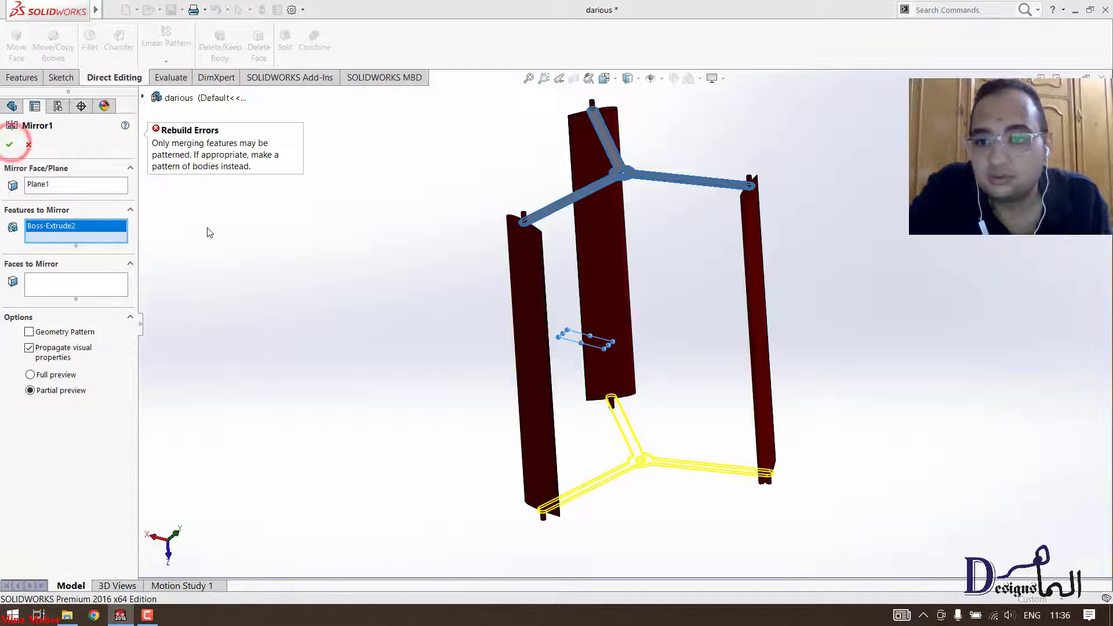
{"action": "left_click", "coordinate": [104, 229]}
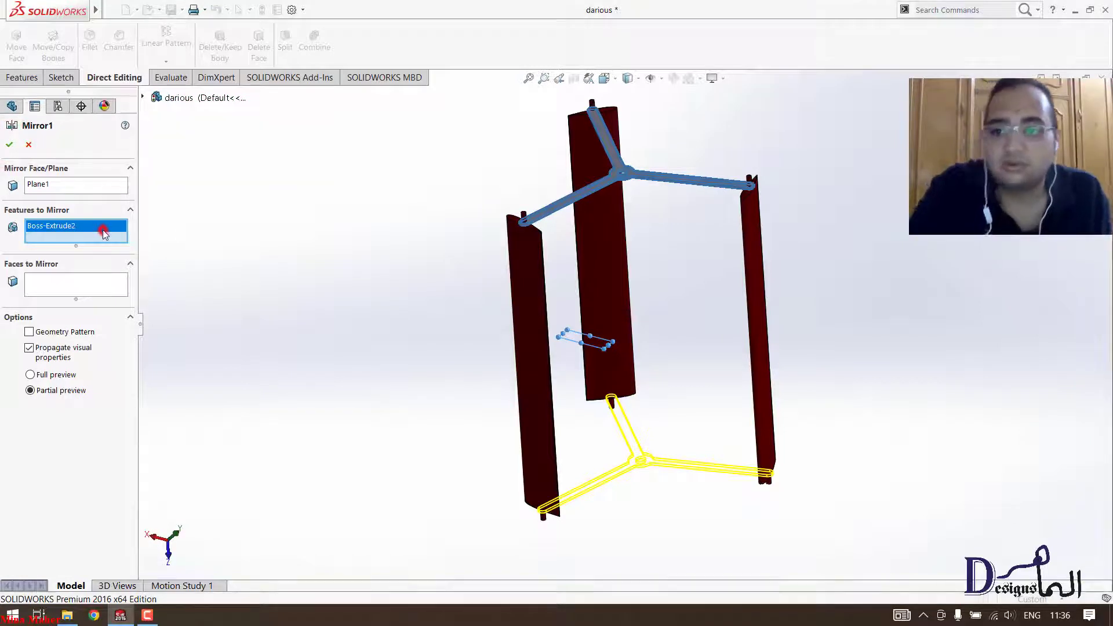
{"action": "key", "text": "Delete"}
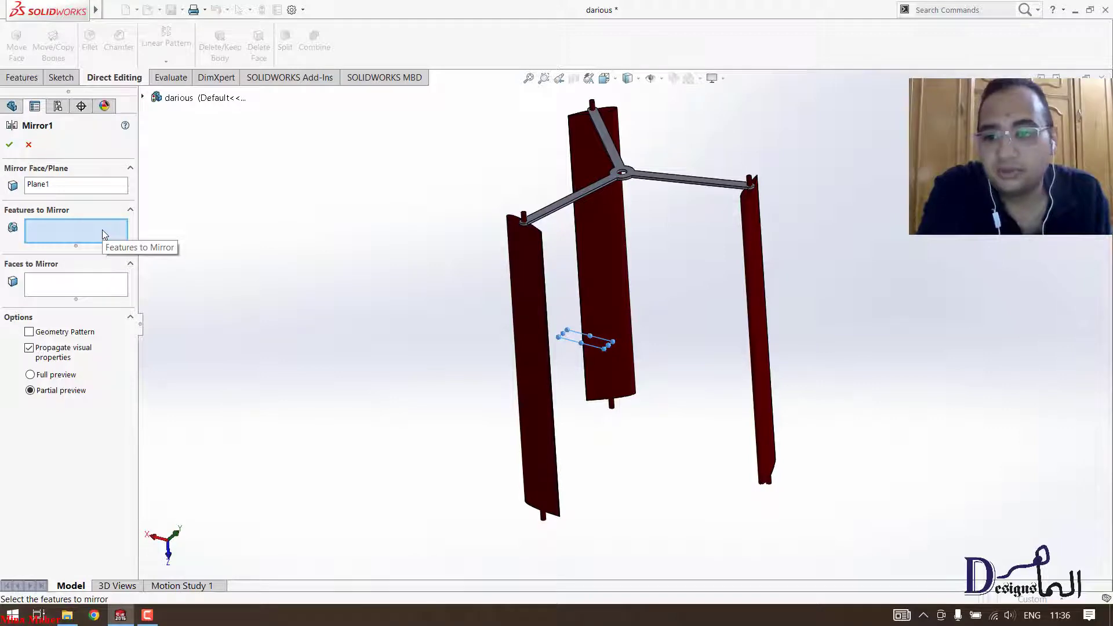
{"action": "left_click", "coordinate": [9, 145]}
{"action": "left_click", "coordinate": [212, 275]}
Delete the failed Mirror1 feature from the part.
{"action": "left_click", "coordinate": [52, 400]}
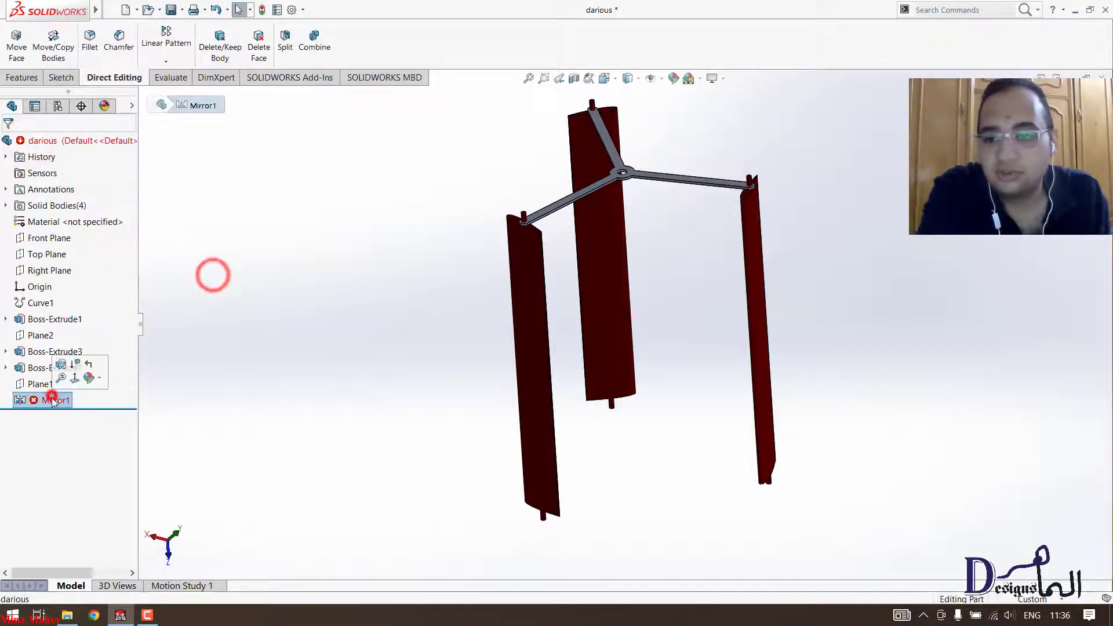
{"action": "key", "text": "Delete"}
{"action": "key", "text": "Return"}
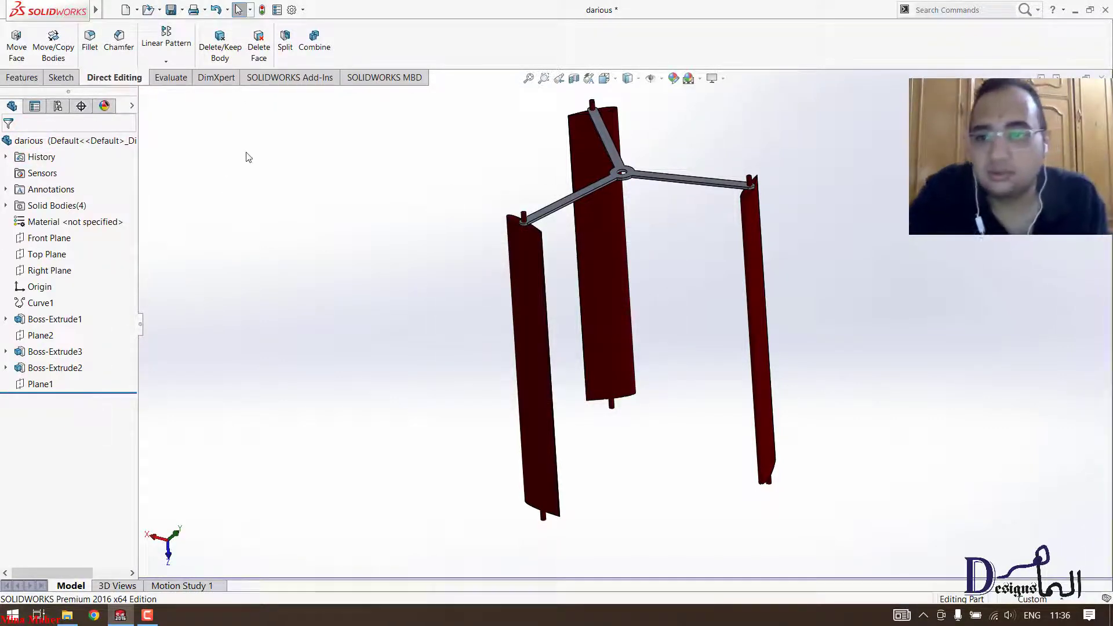
Mirror the upper three-arm support as a body about Plane1 without merging solids, and expand the list of solid bodies.
{"action": "left_click", "coordinate": [22, 77]}
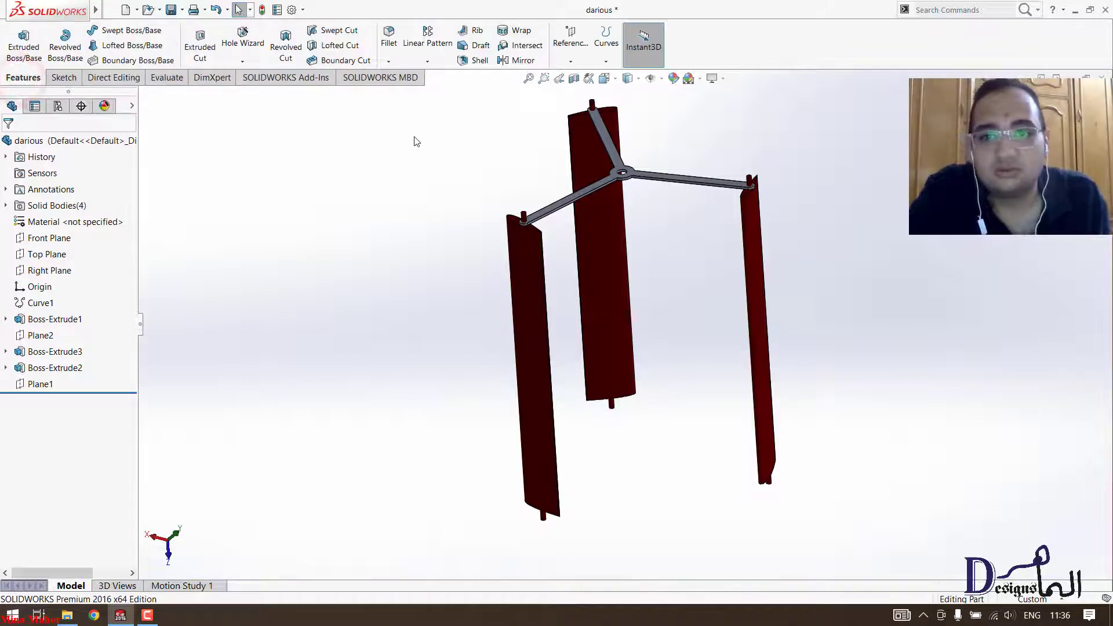
{"action": "left_click", "coordinate": [522, 60]}
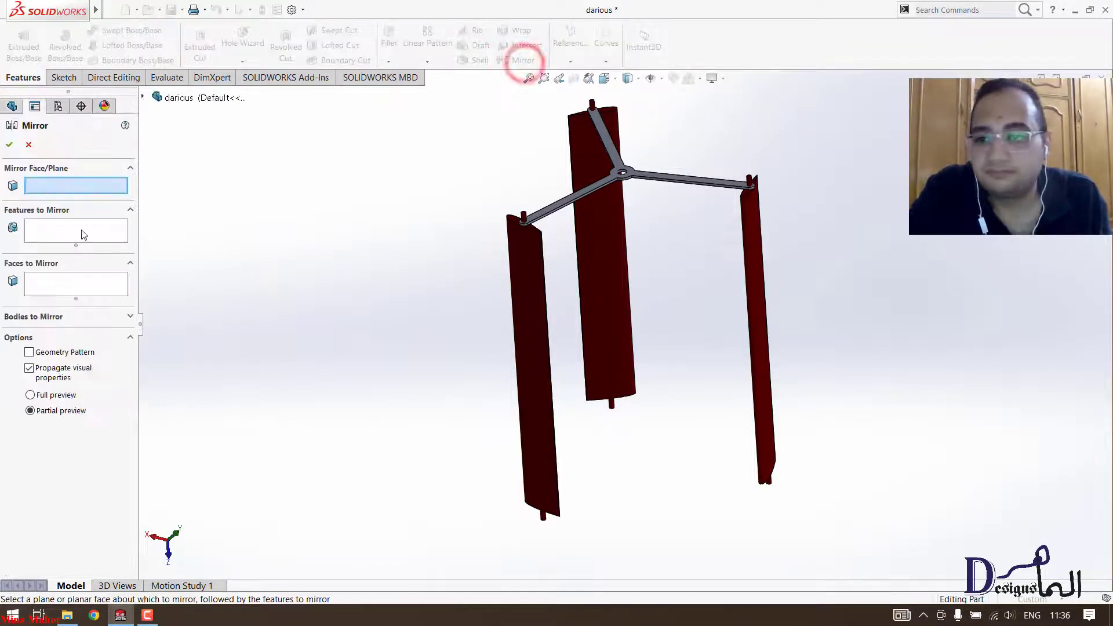
{"action": "left_click", "coordinate": [144, 98]}
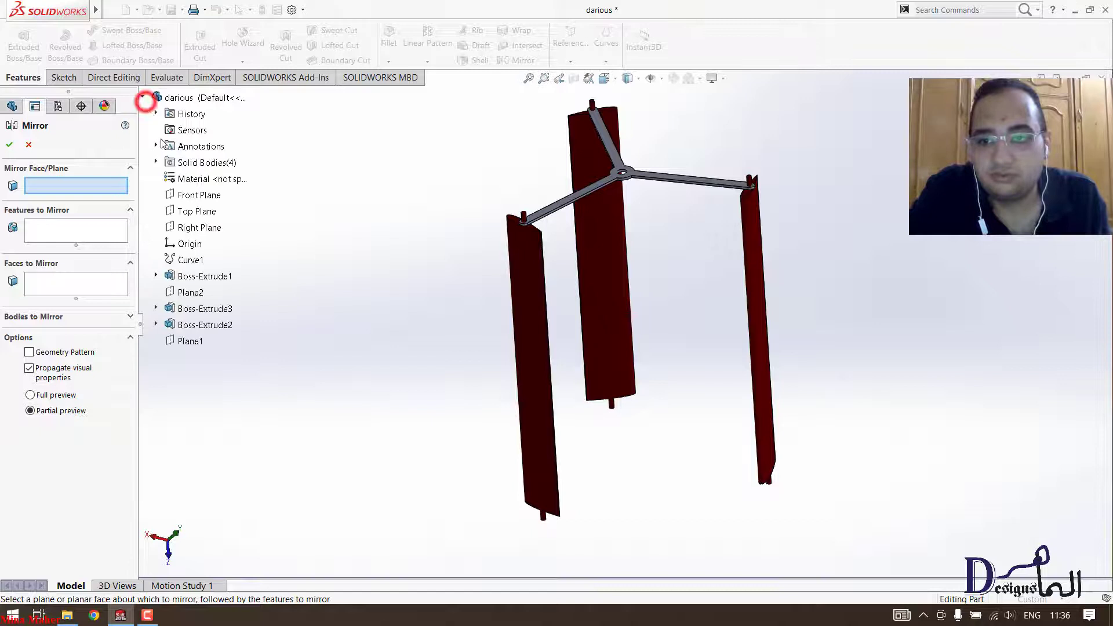
{"action": "left_click", "coordinate": [191, 341]}
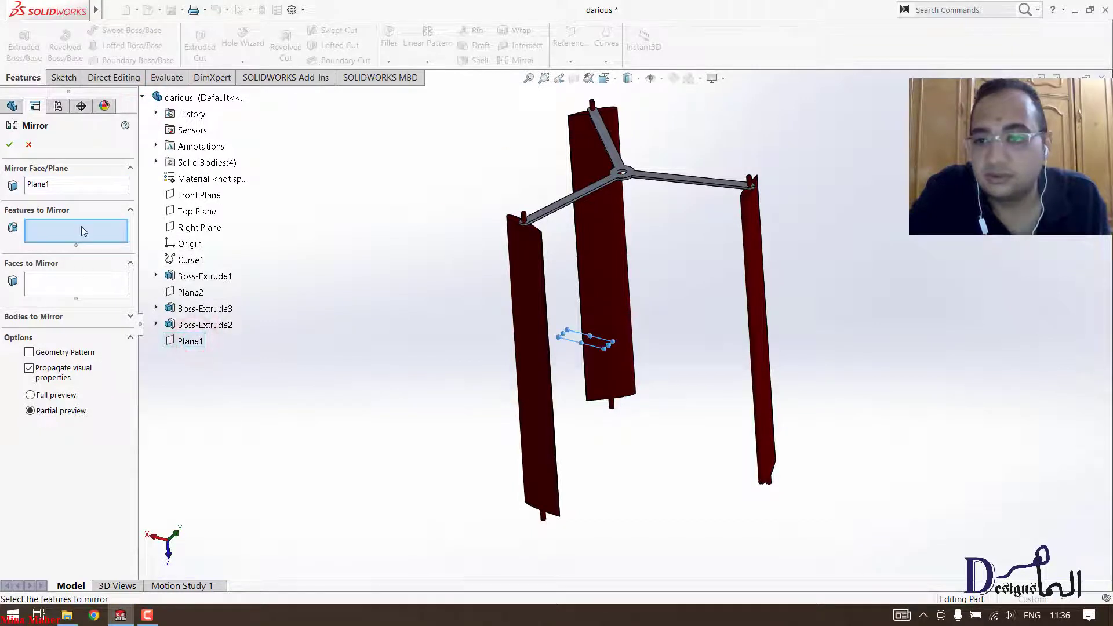
{"action": "left_click", "coordinate": [129, 316]}
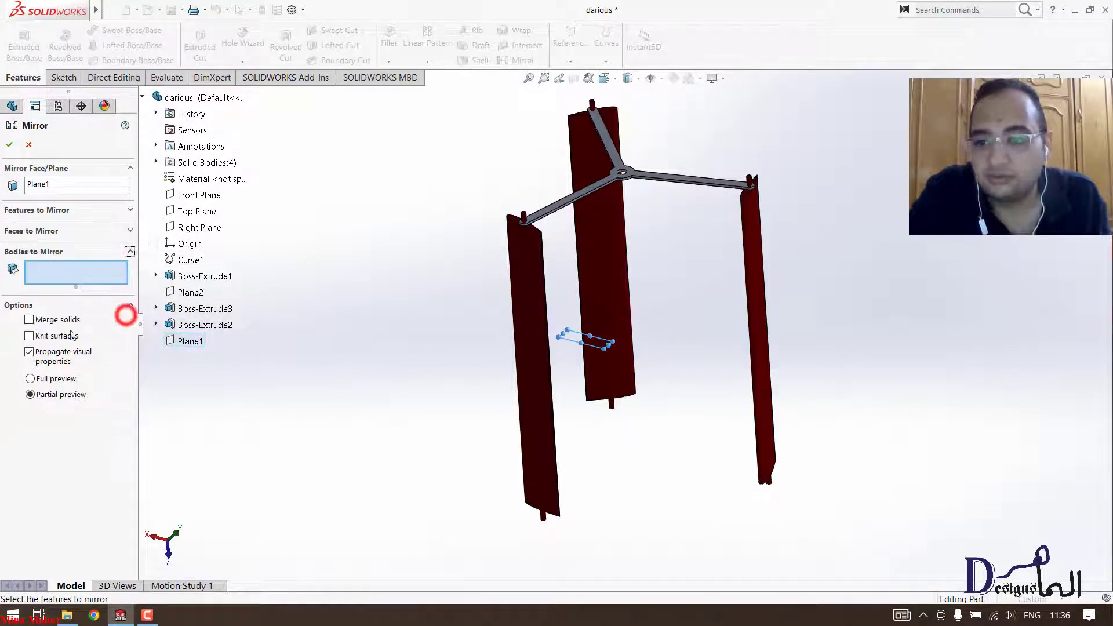
{"action": "left_click", "coordinate": [64, 267]}
{"action": "left_click", "coordinate": [617, 152]}
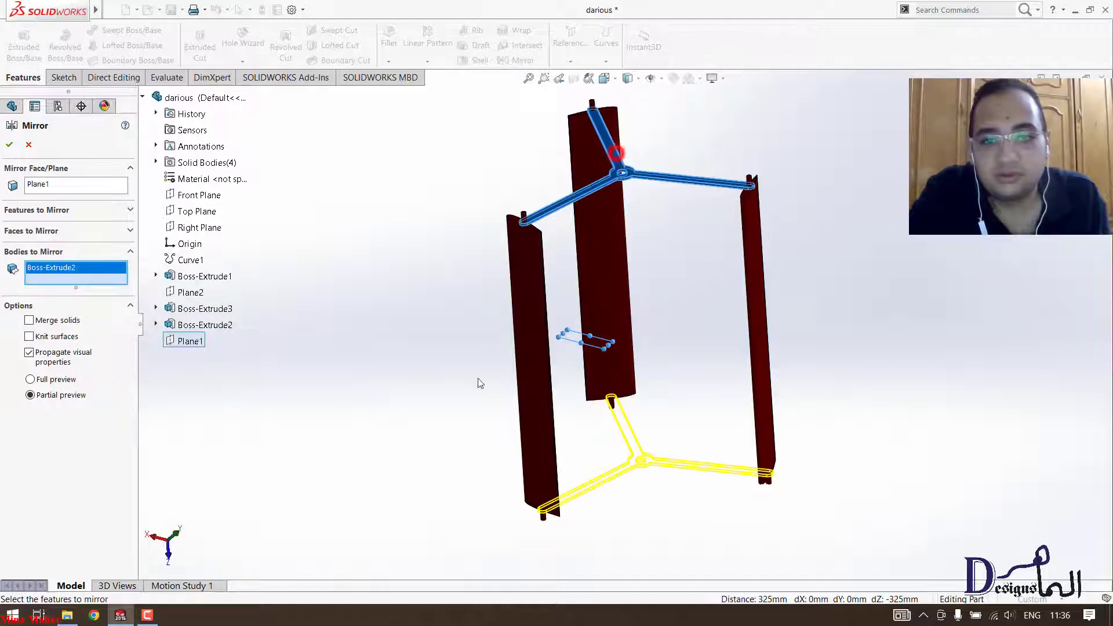
{"action": "left_click", "coordinate": [9, 145]}
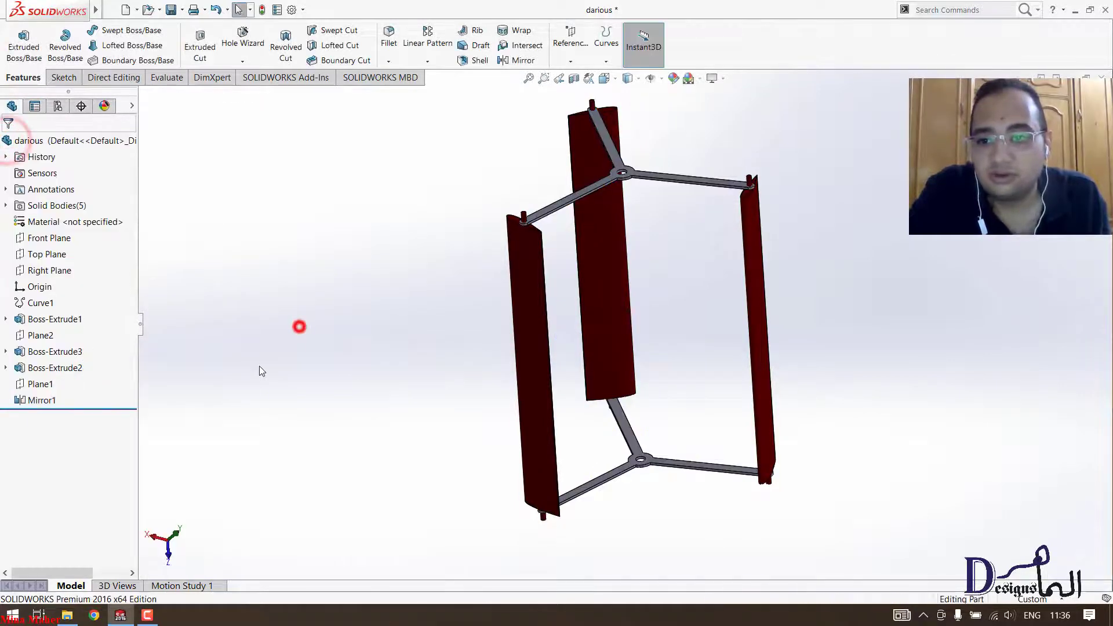
{"action": "left_click", "coordinate": [12, 207]}
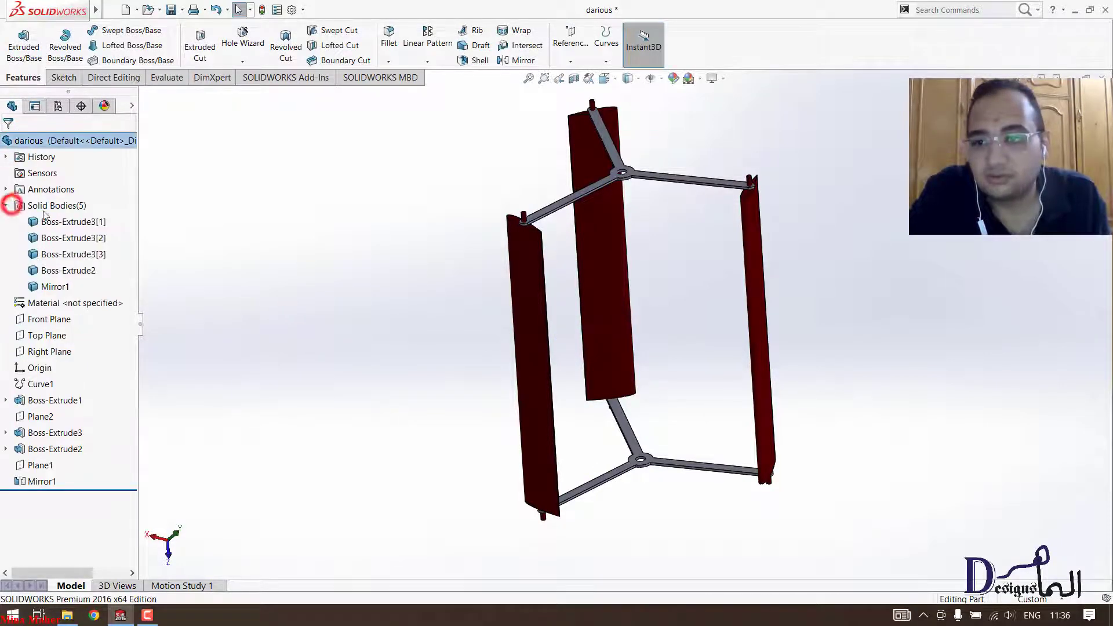
Identify the three blade bodies and the two arm-support bodies by highlighting entries in the solid bodies list, and collapse the list.
{"action": "left_click", "coordinate": [73, 220]}
{"action": "left_click", "coordinate": [69, 236]}
{"action": "left_click", "coordinate": [71, 255]}
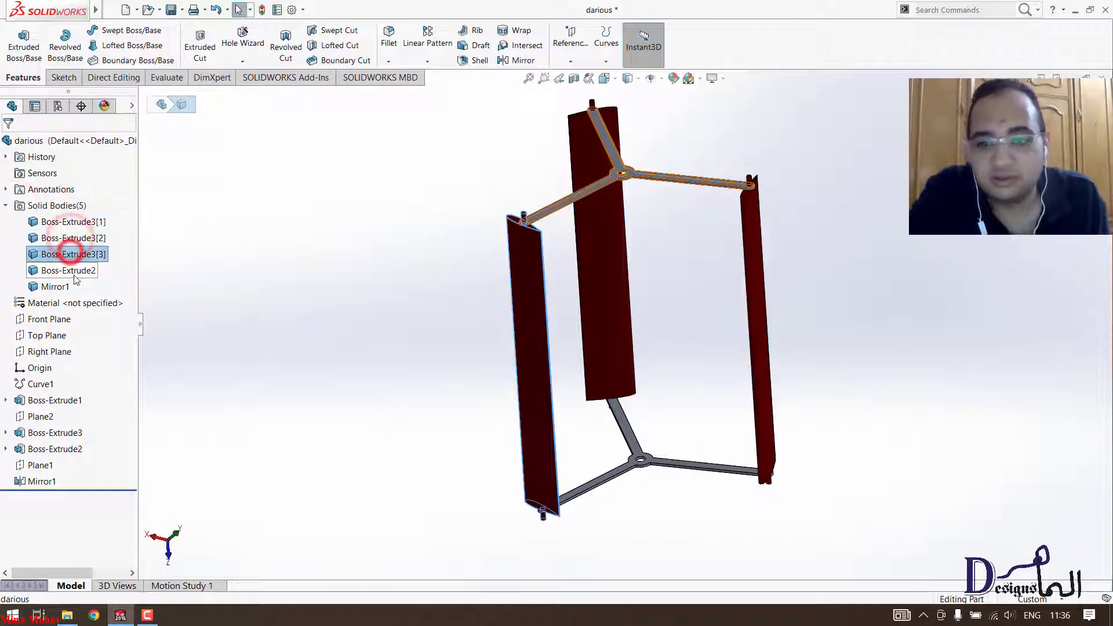
{"action": "left_click", "coordinate": [70, 270]}
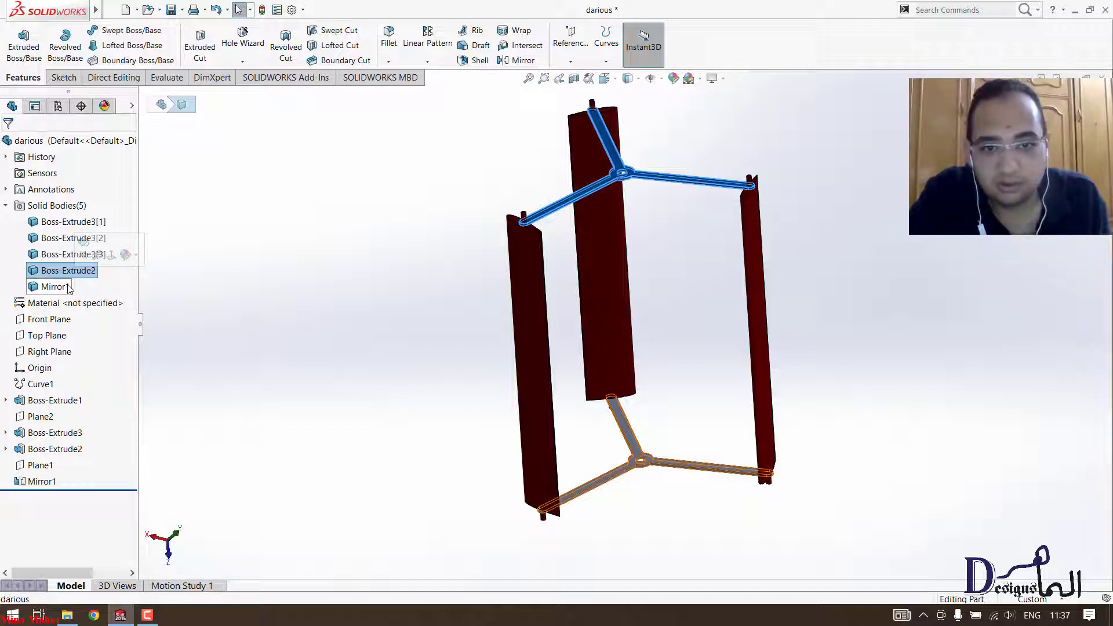
{"action": "left_click", "coordinate": [68, 287]}
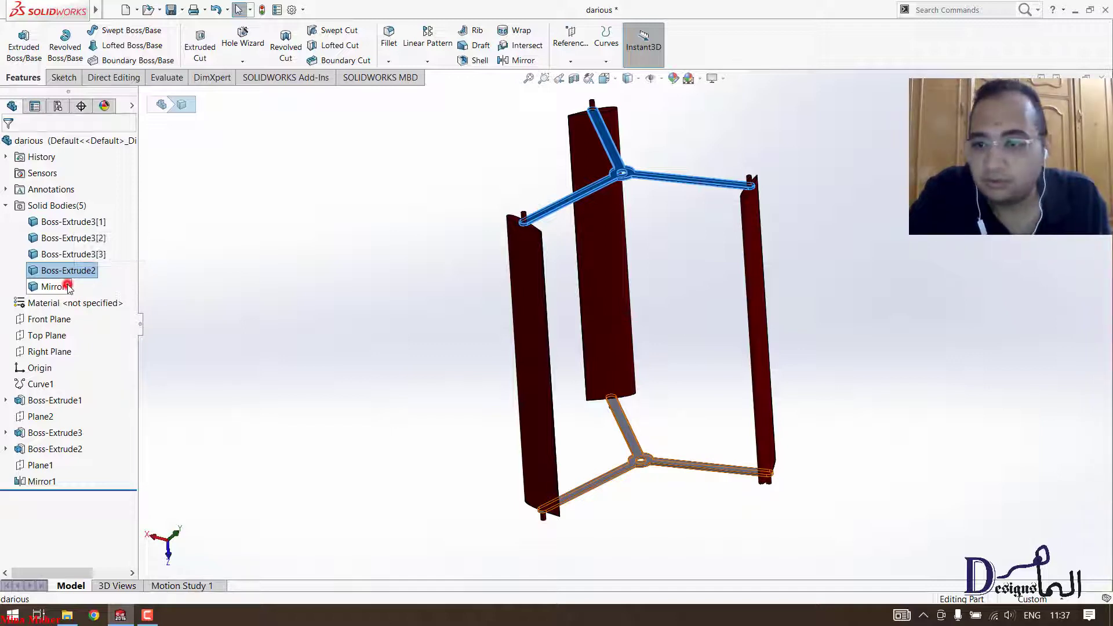
{"action": "left_click", "coordinate": [270, 302]}
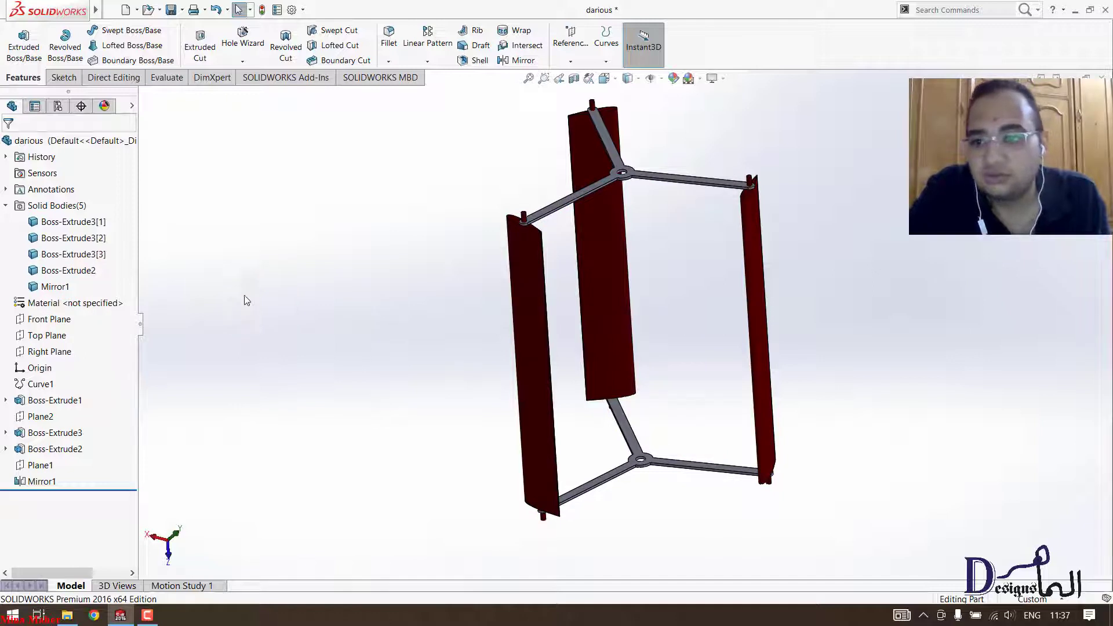
{"action": "left_click", "coordinate": [6, 206]}
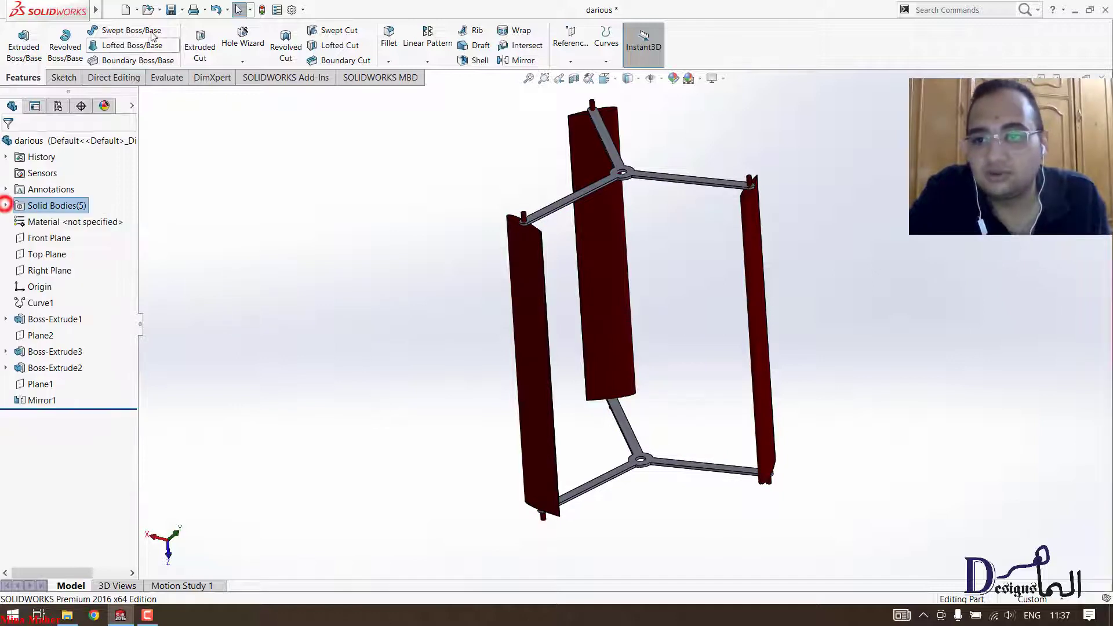
Set up a Move/Copy Body operation on blade body Boss-Extrude3[3] with a Z rotation angle of 45 degrees.
{"action": "left_click", "coordinate": [114, 77]}
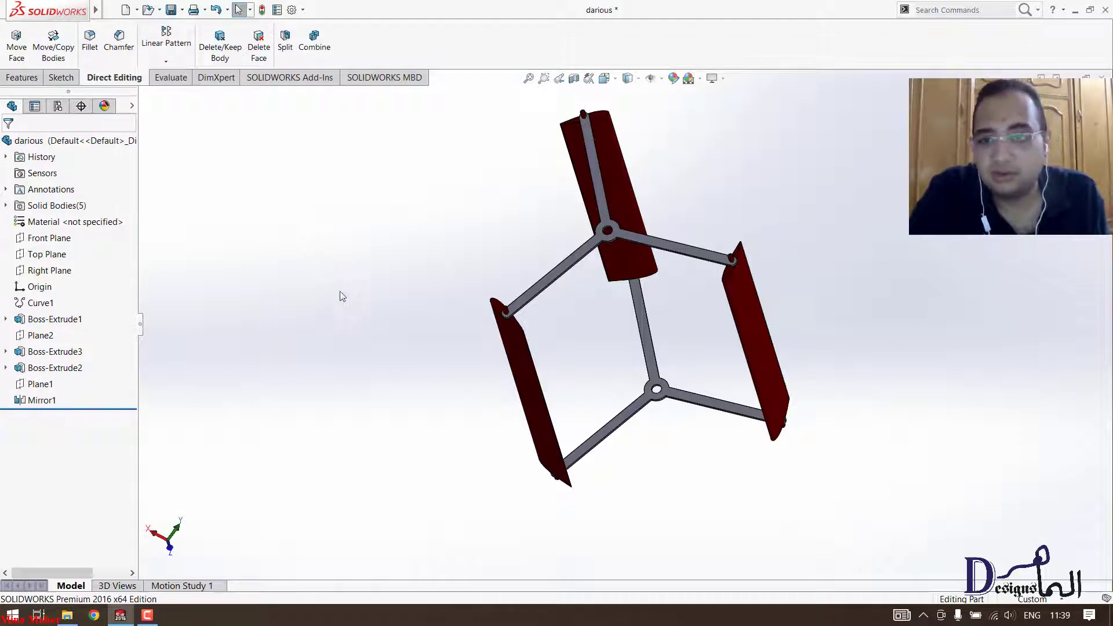
{"action": "left_click", "coordinate": [53, 52]}
{"action": "left_click", "coordinate": [71, 188]}
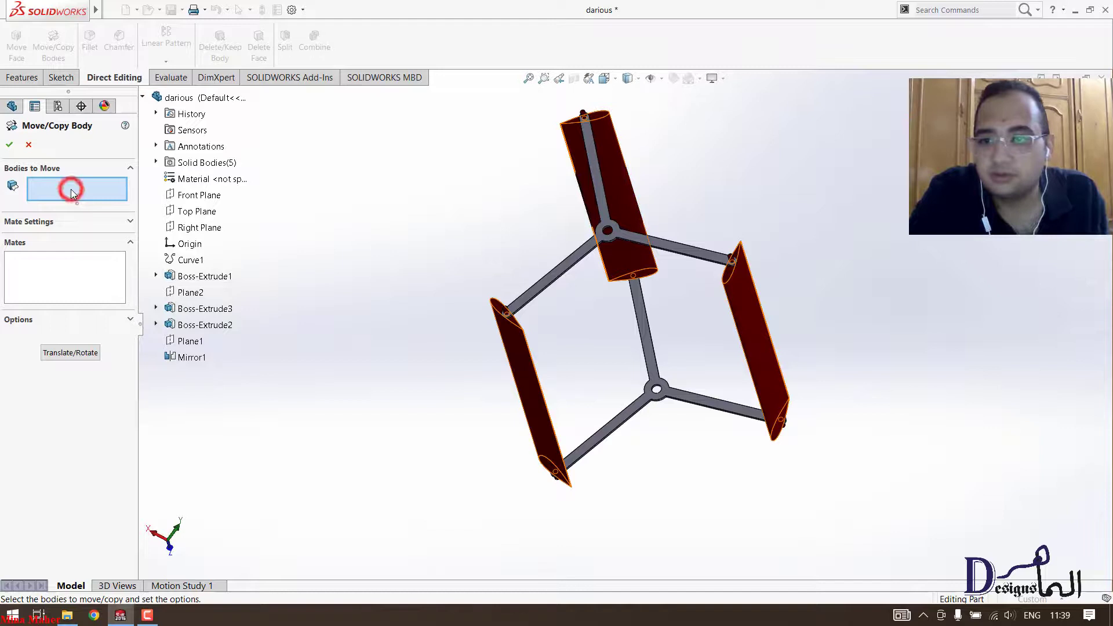
{"action": "left_click", "coordinate": [525, 353]}
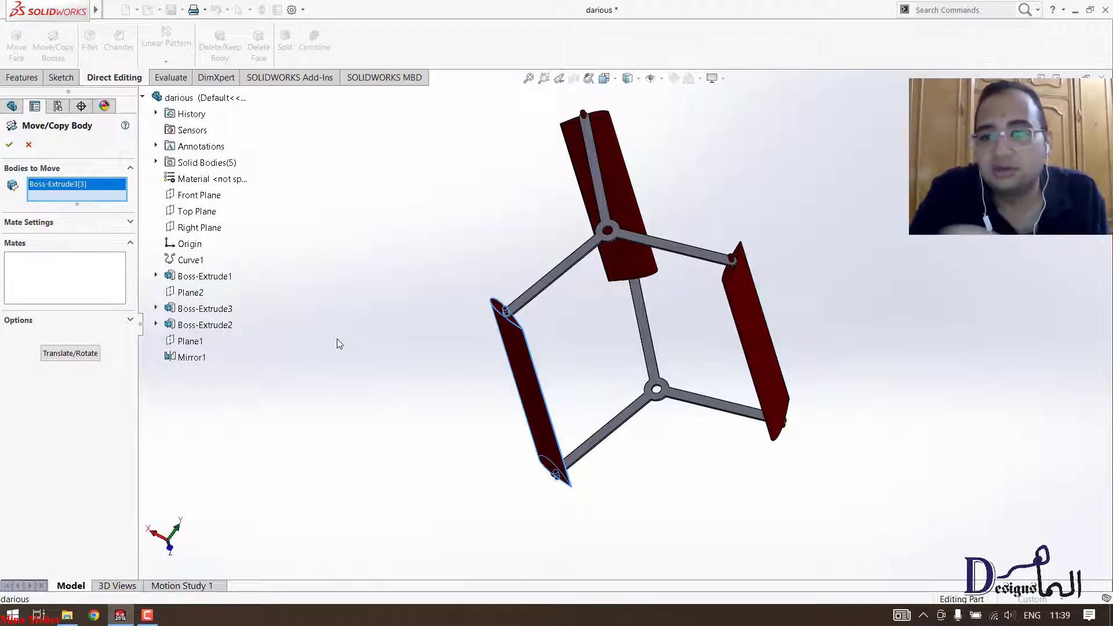
{"action": "left_click", "coordinate": [71, 353]}
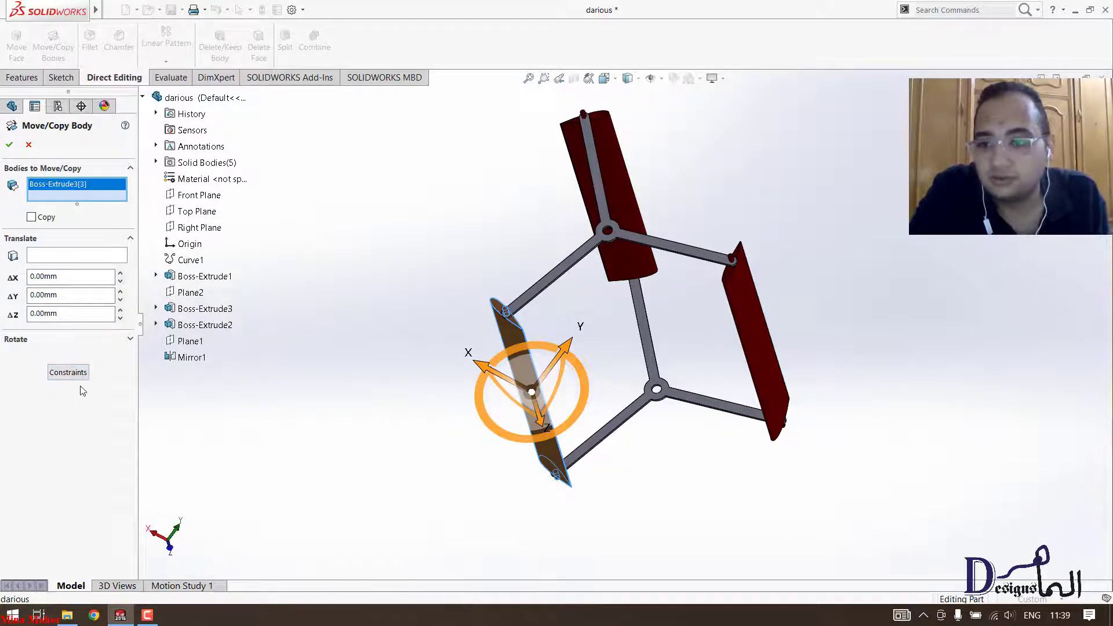
{"action": "left_click", "coordinate": [28, 340]}
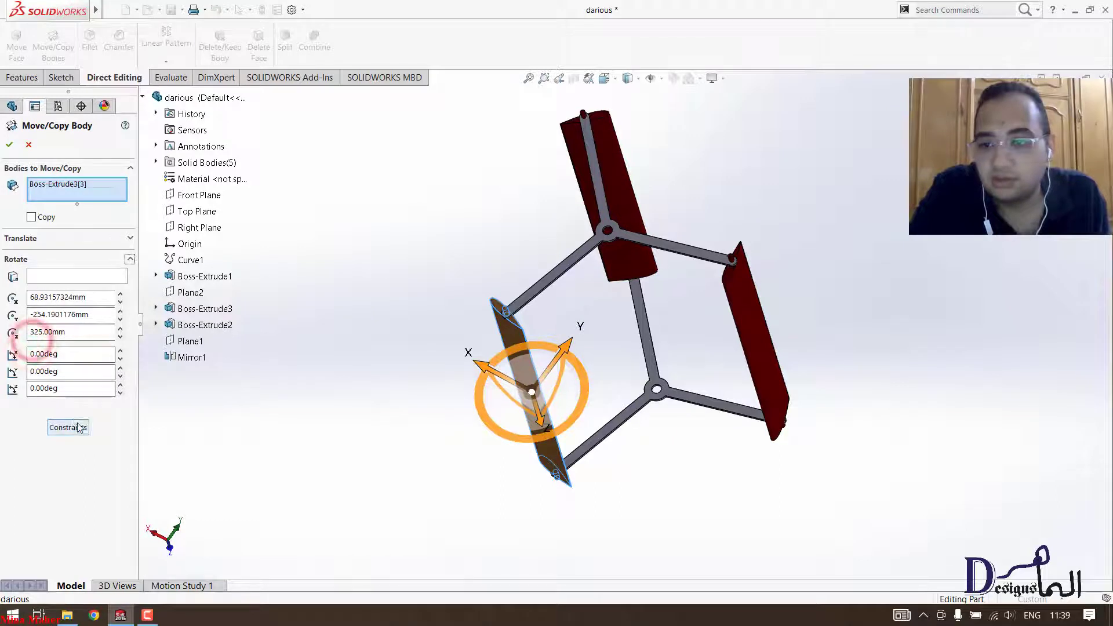
{"action": "middle_click_drag", "start_coordinate": [367, 435], "coordinate": [376, 354]}
{"action": "left_click", "coordinate": [66, 388]}
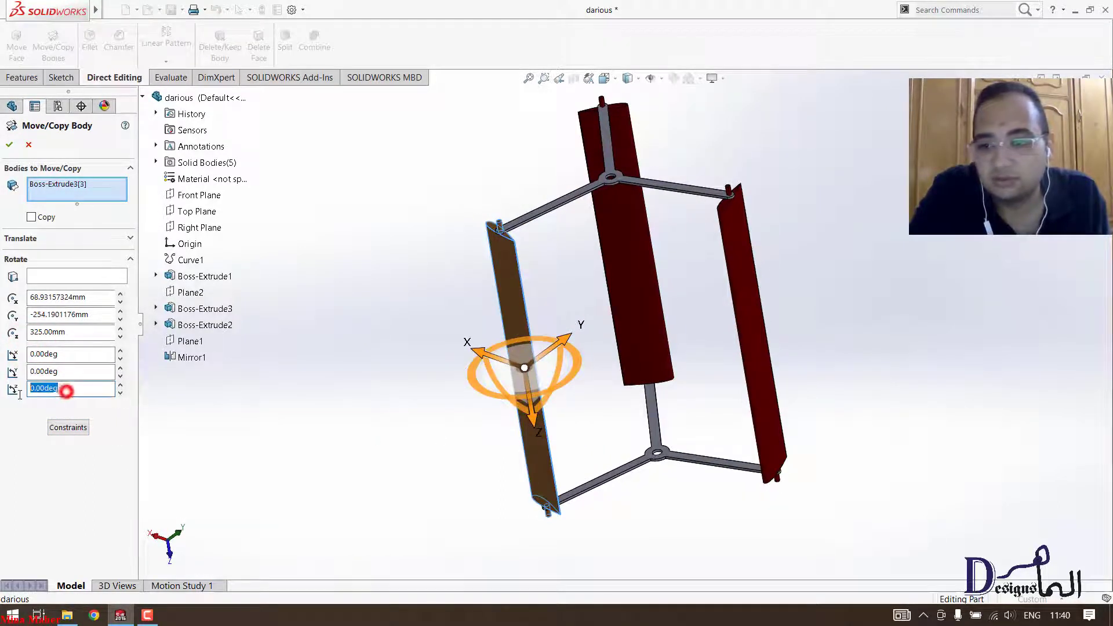
{"action": "type", "text": "45"}
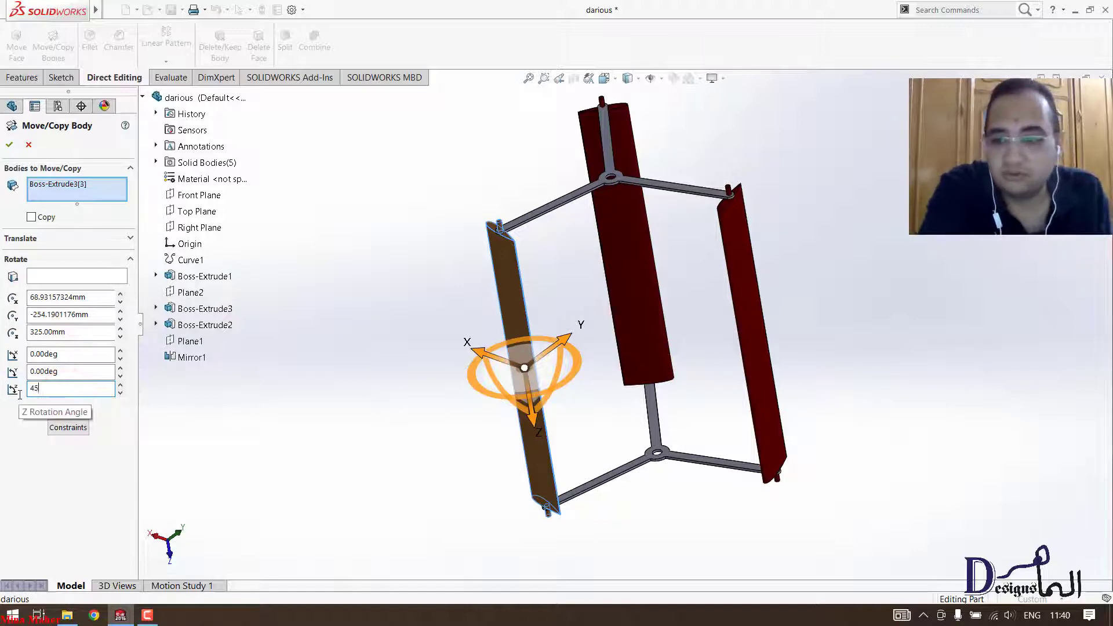
{"action": "key", "text": "Return"}
Check the rotation preview at the blade's upper pin and reverse its Z rotation angle to -45 degrees.
{"action": "middle_click_drag", "start_coordinate": [412, 266], "coordinate": [418, 331]}
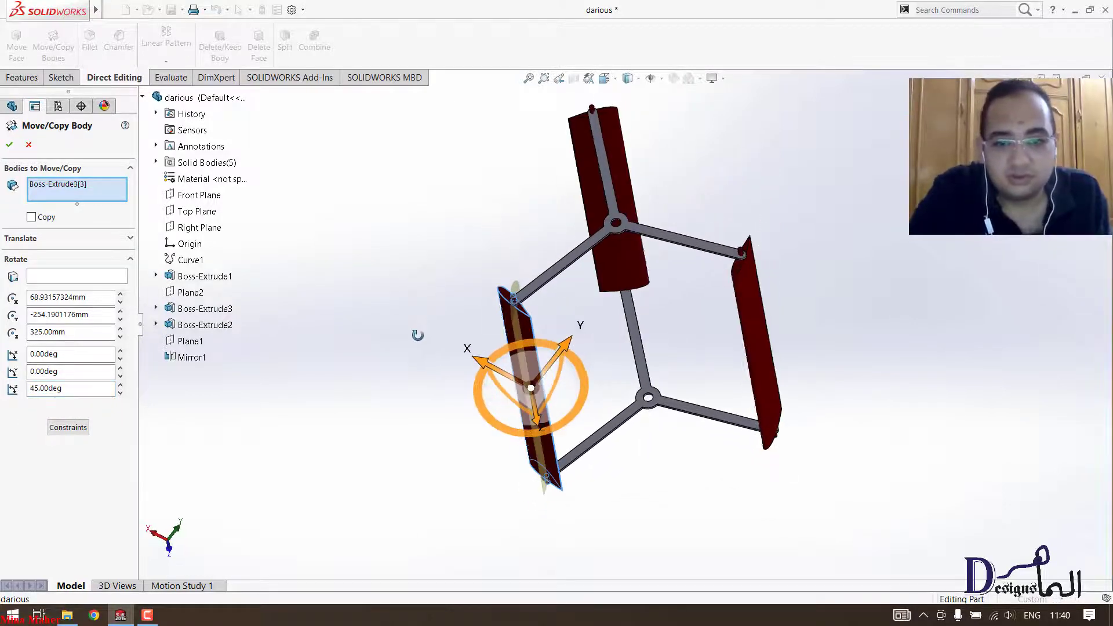
{"action": "scroll", "coordinate": [539, 321], "scroll_direction": "down", "scroll_amount": 2}
{"action": "scroll", "coordinate": [539, 321], "scroll_direction": "down", "scroll_amount": 2}
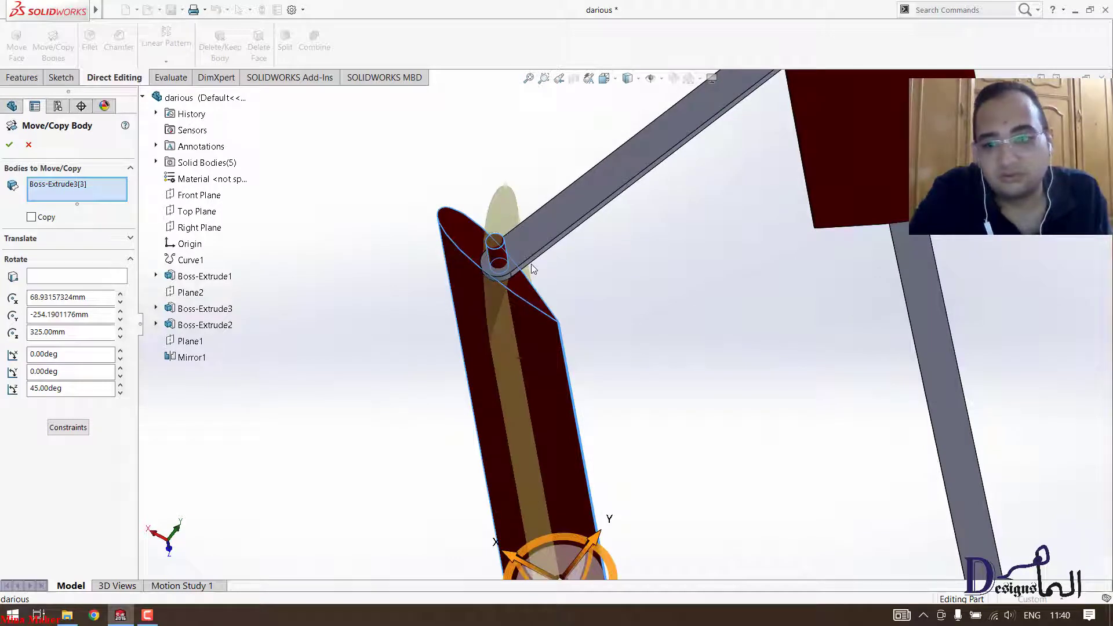
{"action": "left_click", "coordinate": [33, 388]}
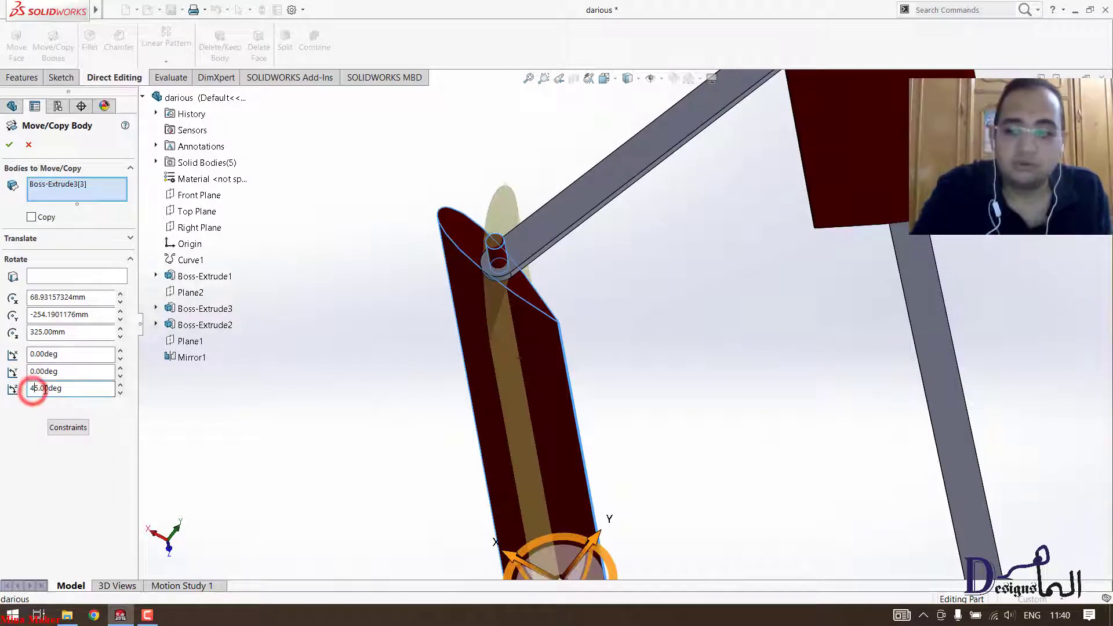
{"action": "left_click", "coordinate": [31, 389]}
{"action": "type", "text": "-"}
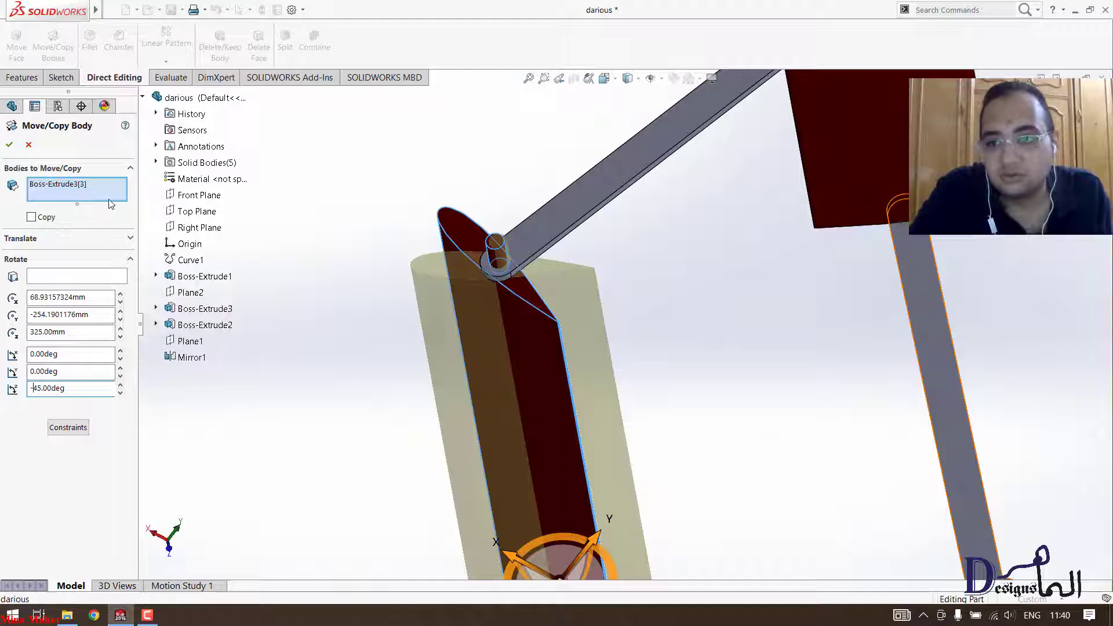
Try the Copy option, leave it disabled, and apply the rotation to the original blade body.
{"action": "left_click", "coordinate": [32, 217]}
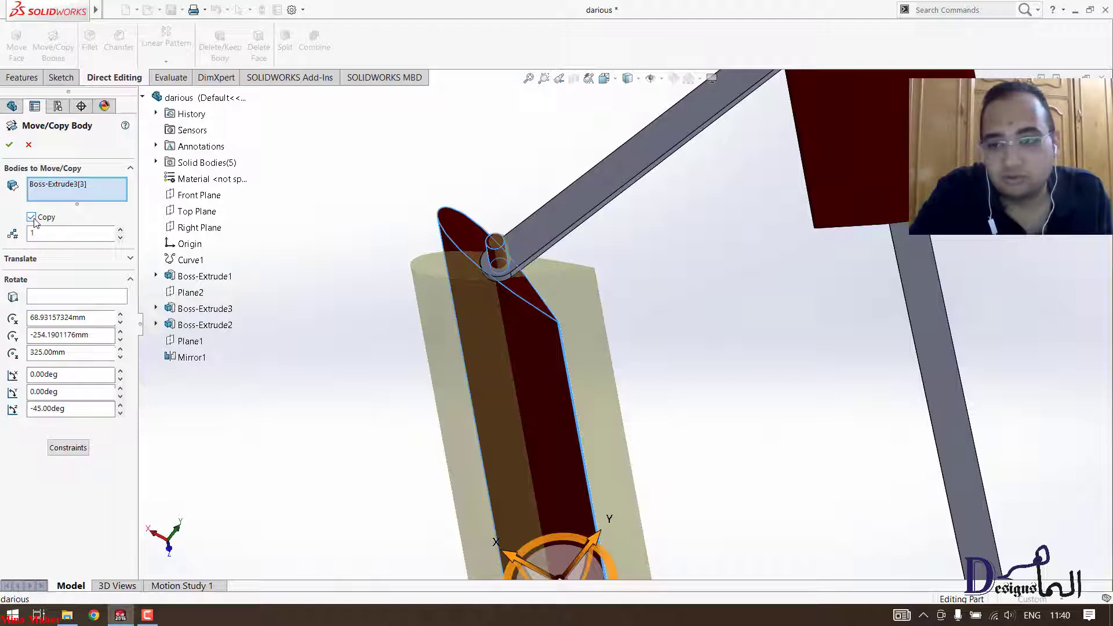
{"action": "left_click", "coordinate": [32, 218]}
{"action": "scroll", "coordinate": [518, 376], "scroll_direction": "up", "scroll_amount": 5}
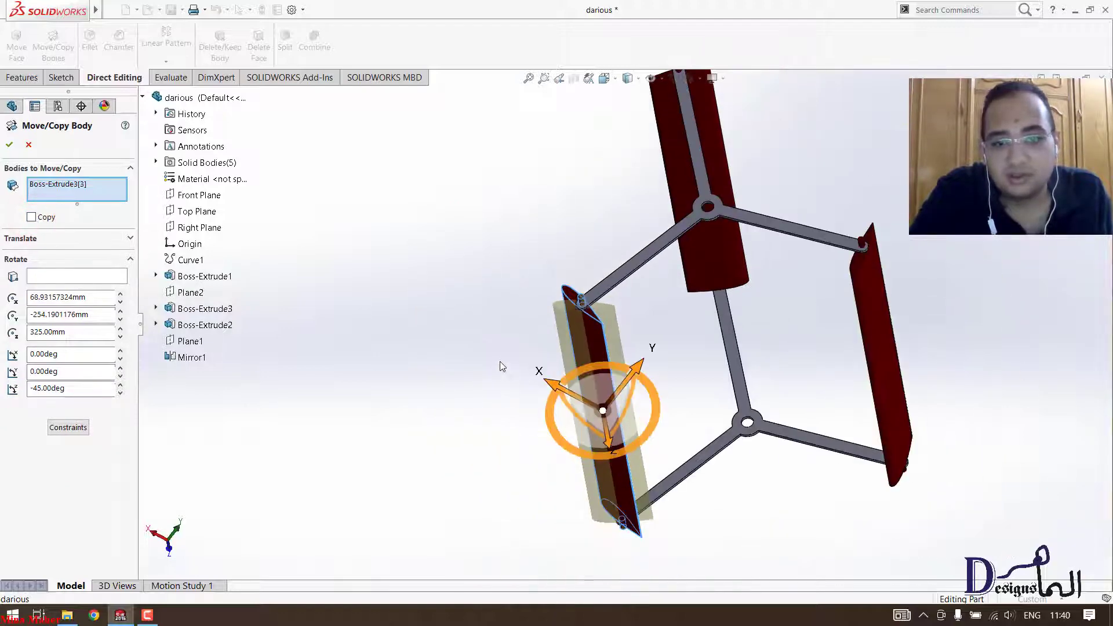
{"action": "left_click", "coordinate": [30, 218]}
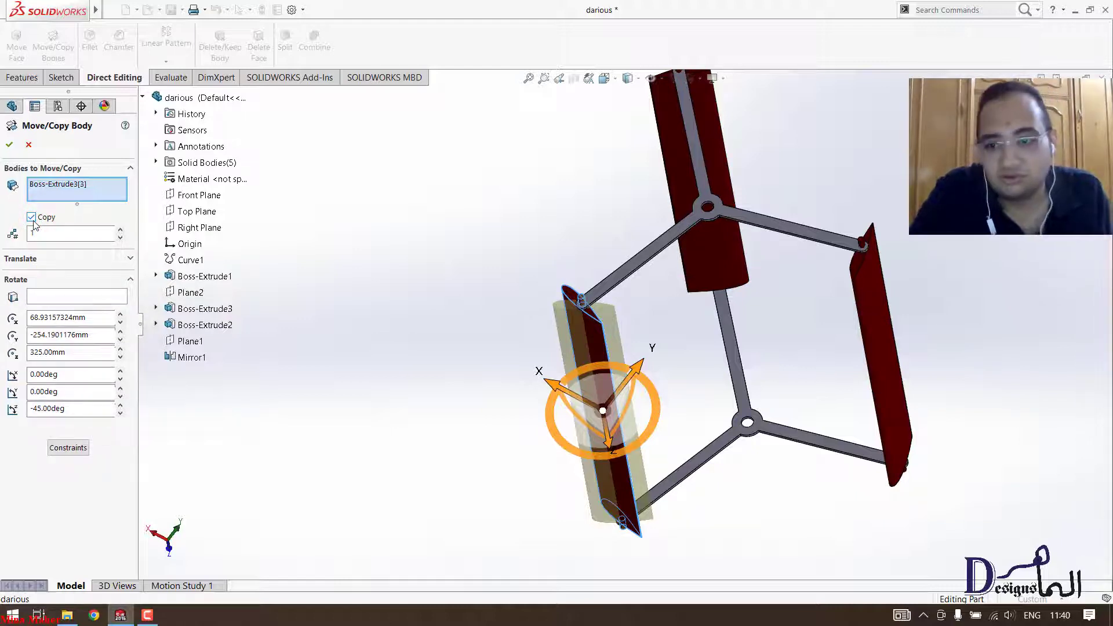
{"action": "left_click", "coordinate": [31, 218]}
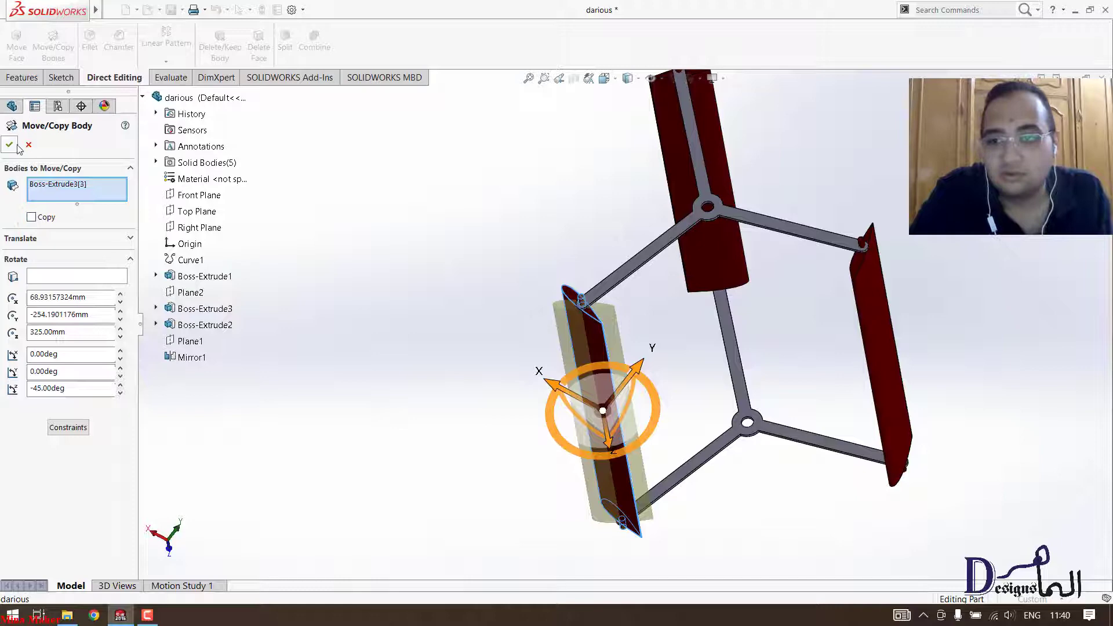
{"action": "left_click", "coordinate": [10, 145]}
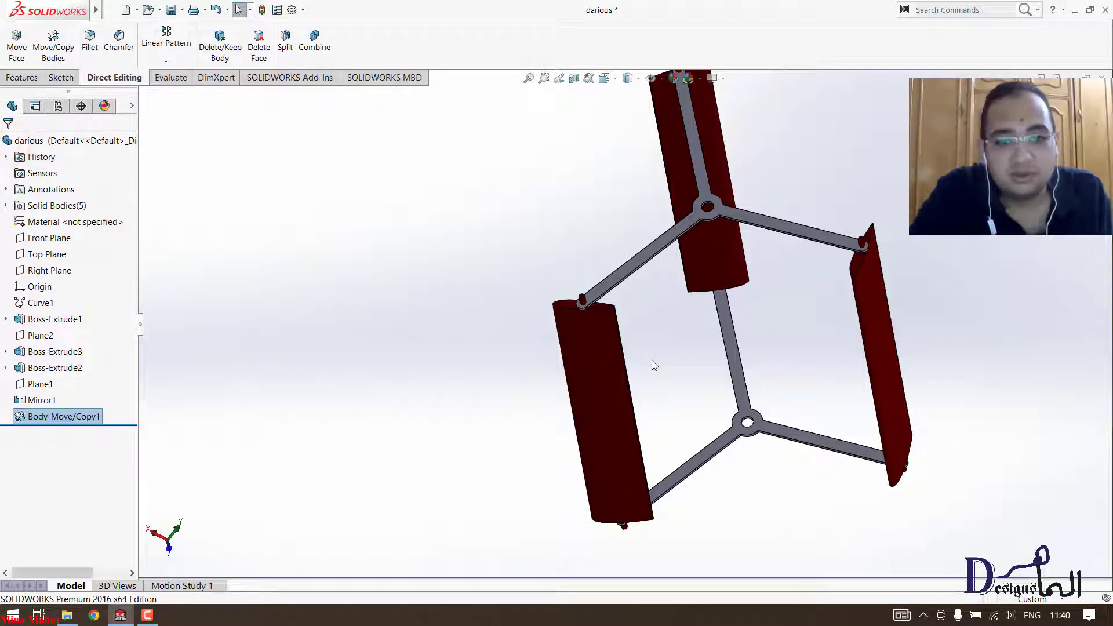
Examine the rotated blade's orientation relative to the other two blades from the Back view and at an angle.
{"action": "middle_click_drag", "start_coordinate": [663, 369], "coordinate": [667, 426]}
{"action": "key", "text": "space"}
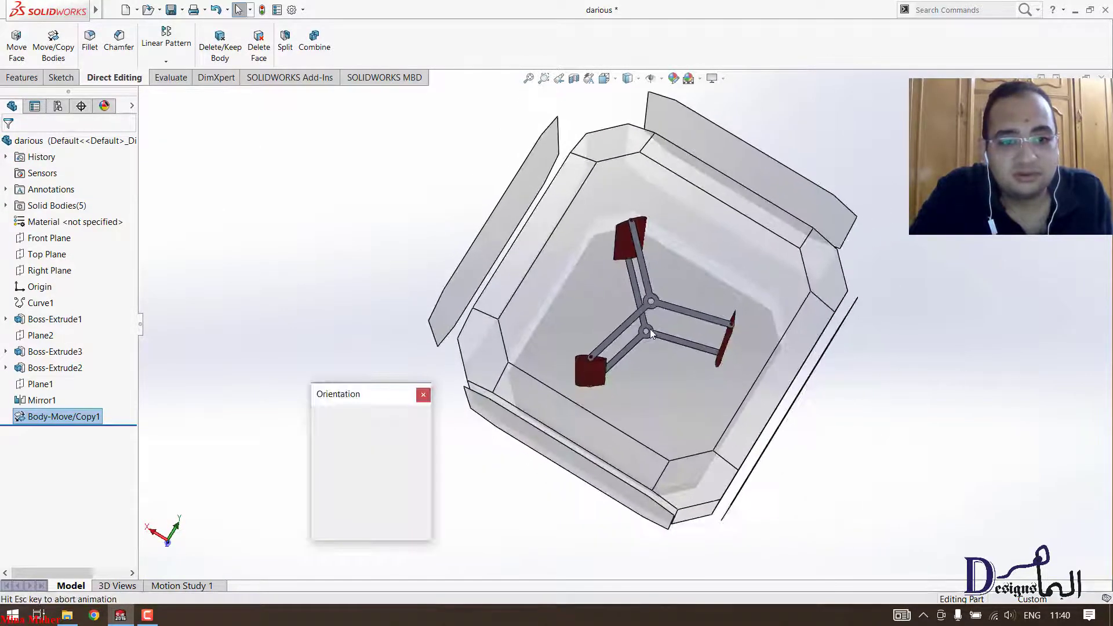
{"action": "left_click", "coordinate": [632, 309]}
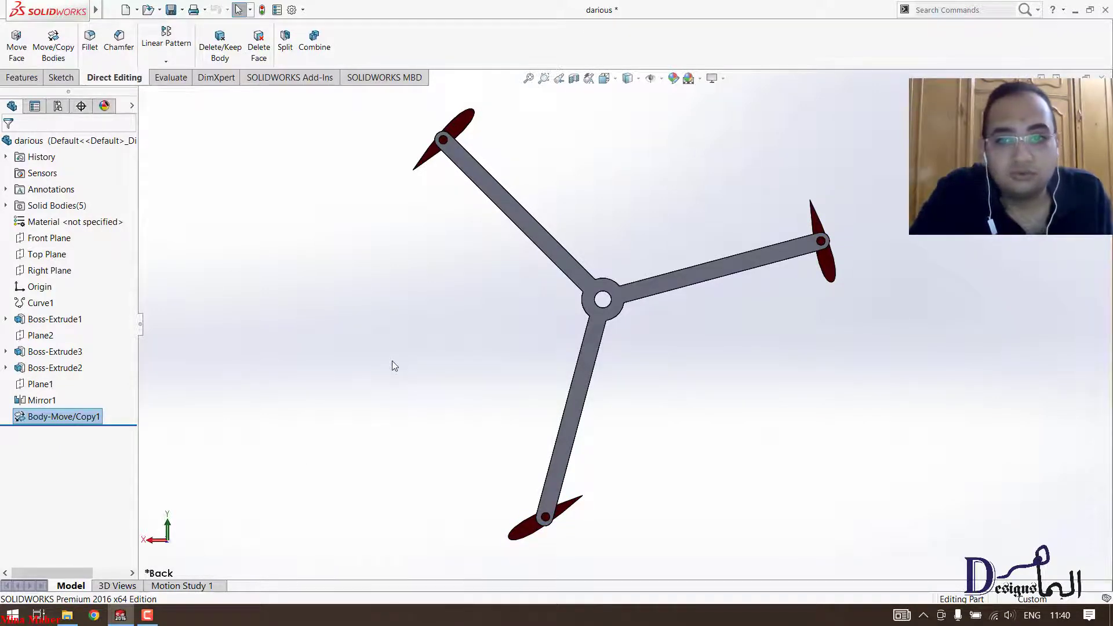
{"action": "middle_click_drag", "start_coordinate": [467, 346], "coordinate": [451, 235]}
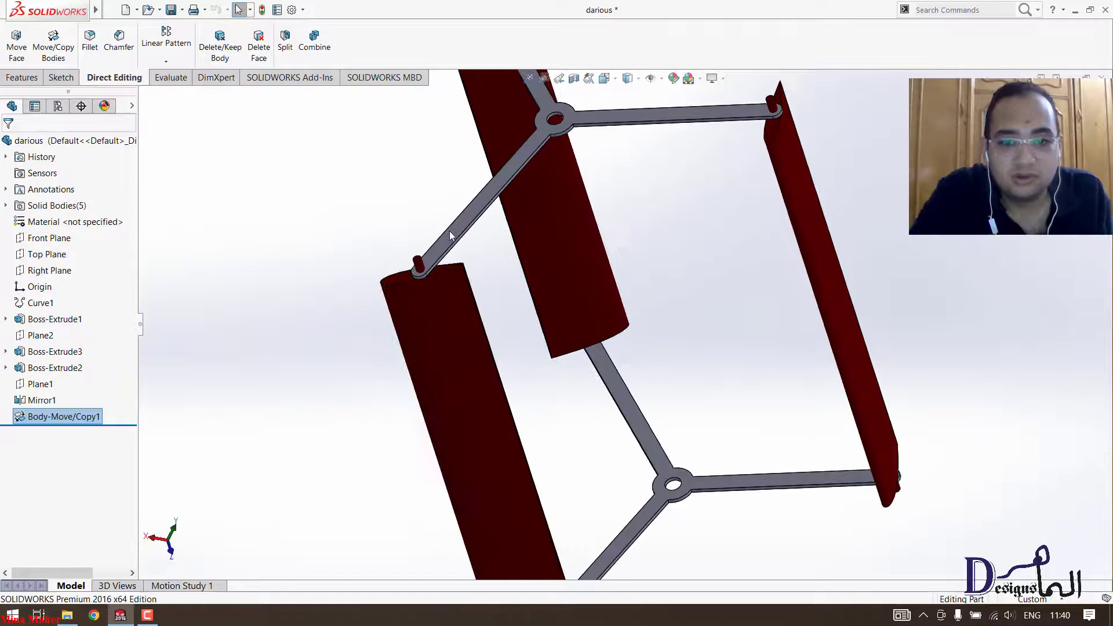
{"action": "key", "text": "ctrl+2"}
{"action": "left_click", "coordinate": [251, 322]}
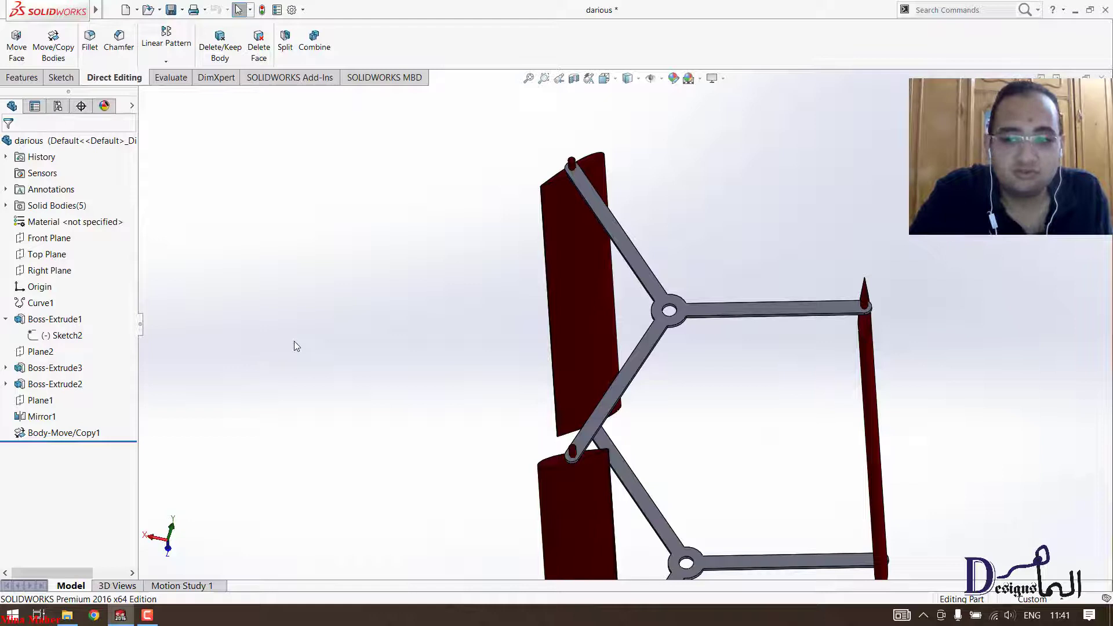
Show Sketch2 of Boss-Extrude1 to examine the original blade profile layout, and hide it again.
{"action": "left_click", "coordinate": [7, 320]}
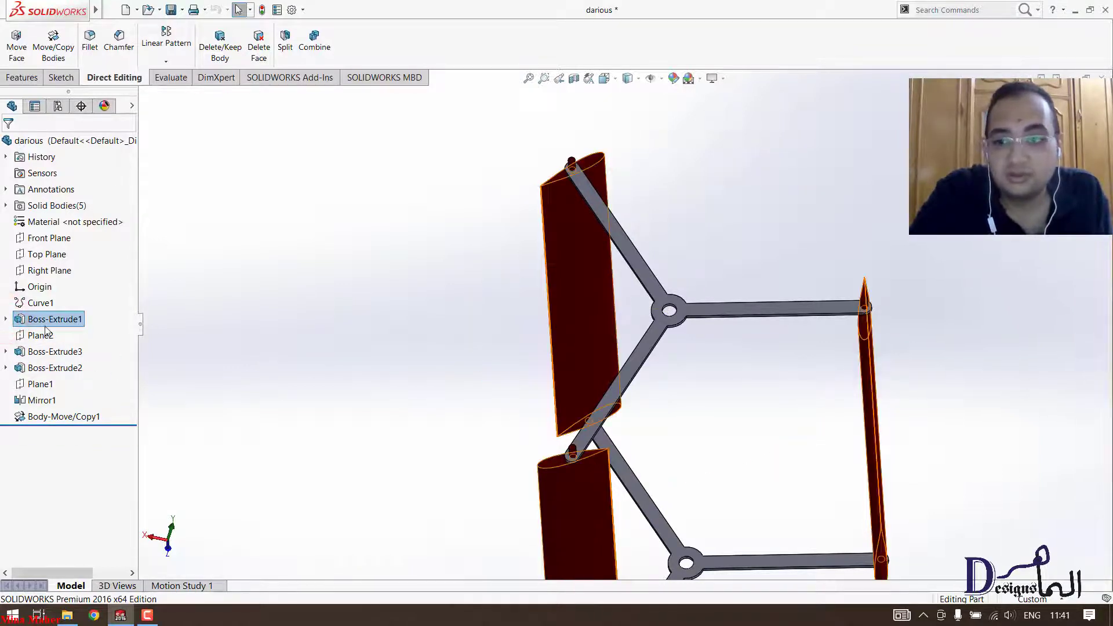
{"action": "left_click", "coordinate": [6, 319]}
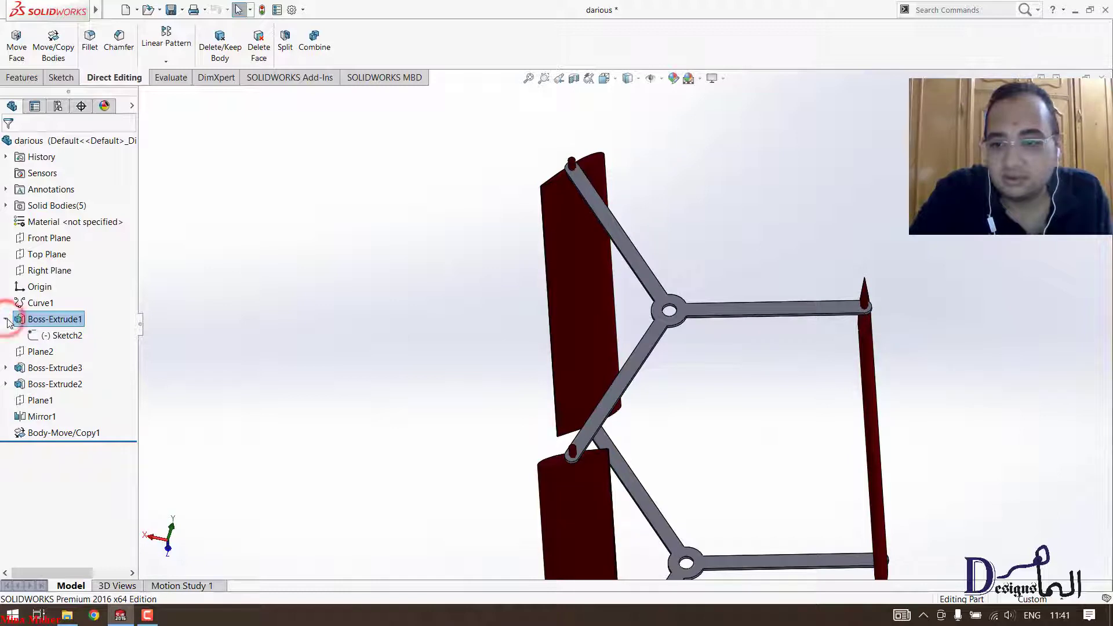
{"action": "left_click", "coordinate": [68, 339]}
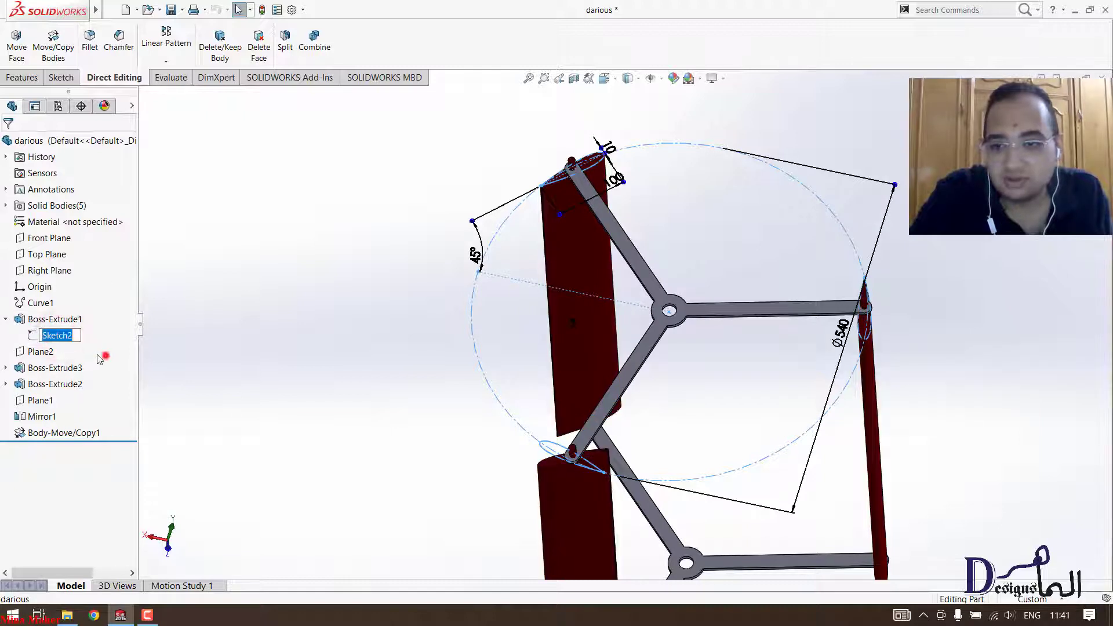
{"action": "right_click", "coordinate": [67, 337]}
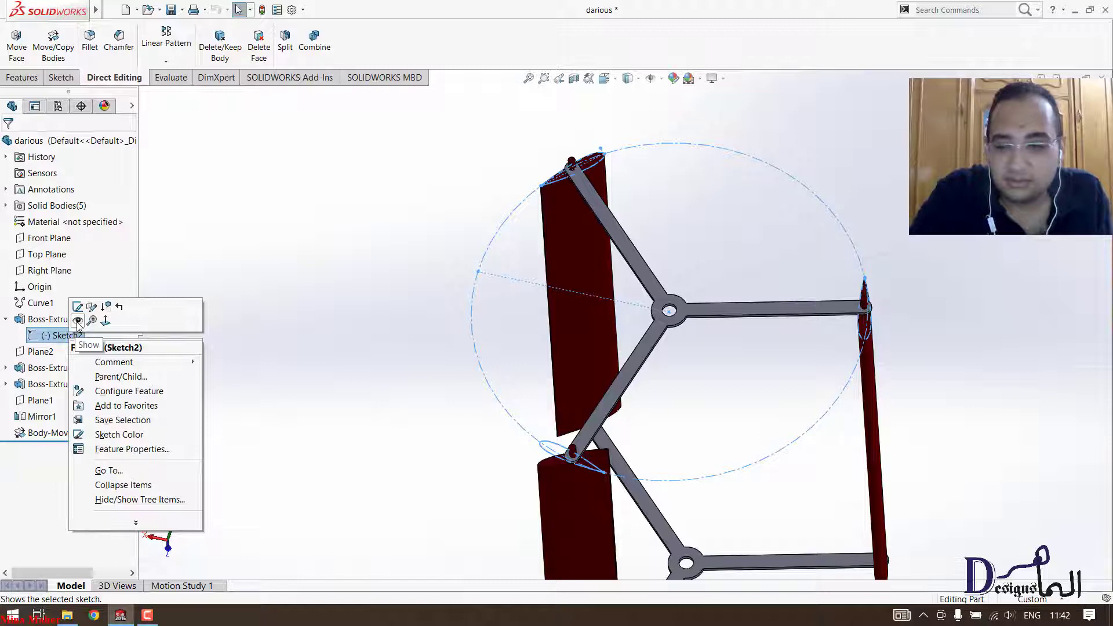
{"action": "left_click", "coordinate": [78, 322]}
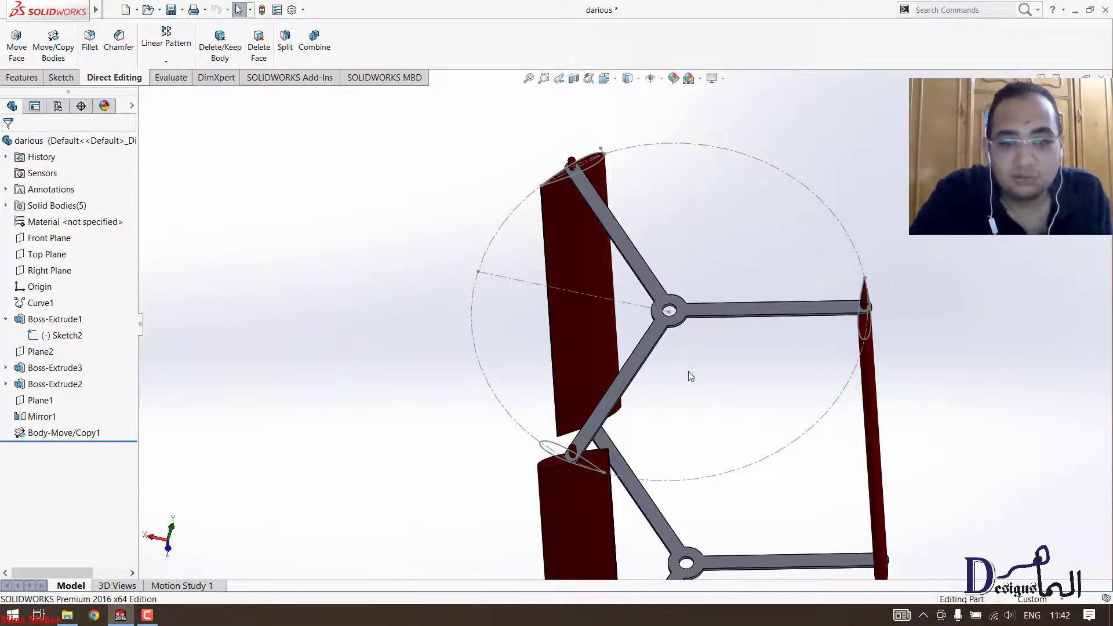
{"action": "left_click", "coordinate": [65, 335]}
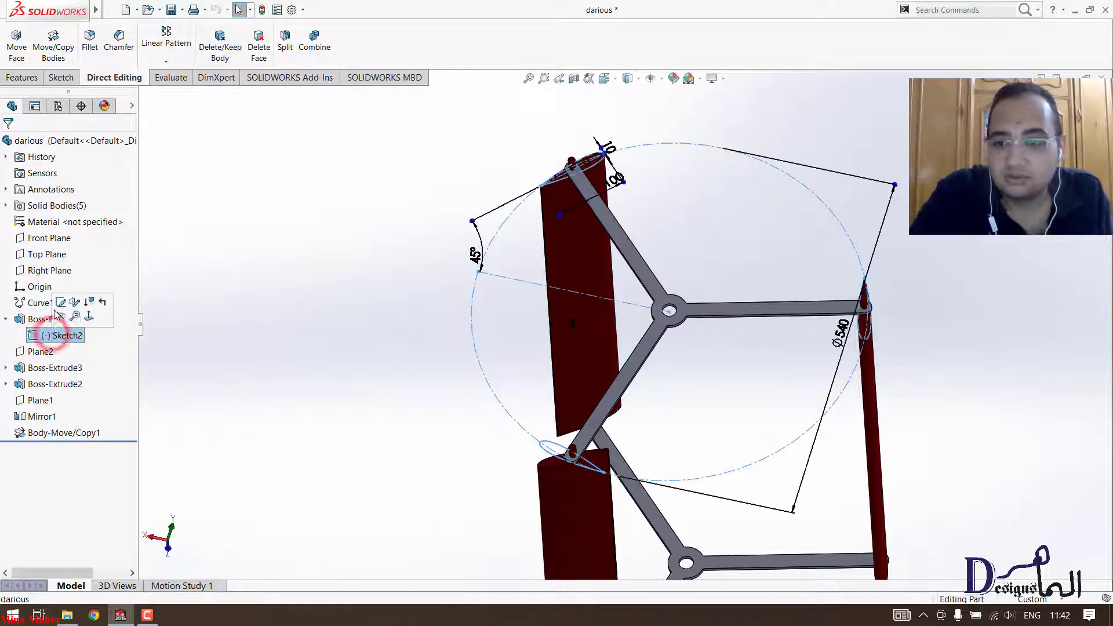
{"action": "left_click", "coordinate": [57, 316]}
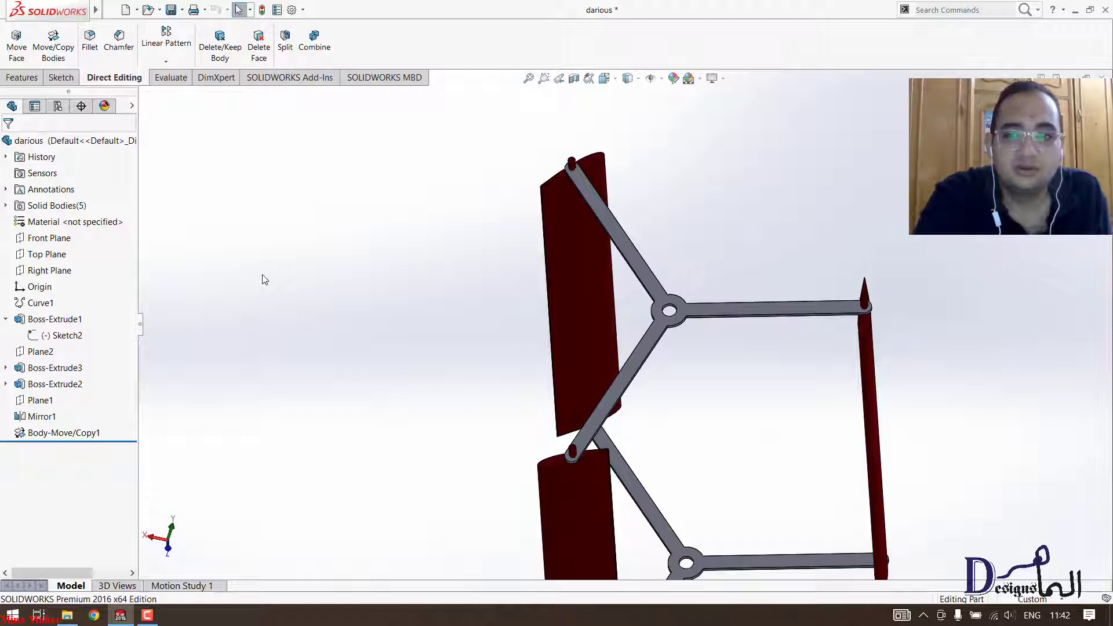
{"action": "left_click", "coordinate": [367, 273]}
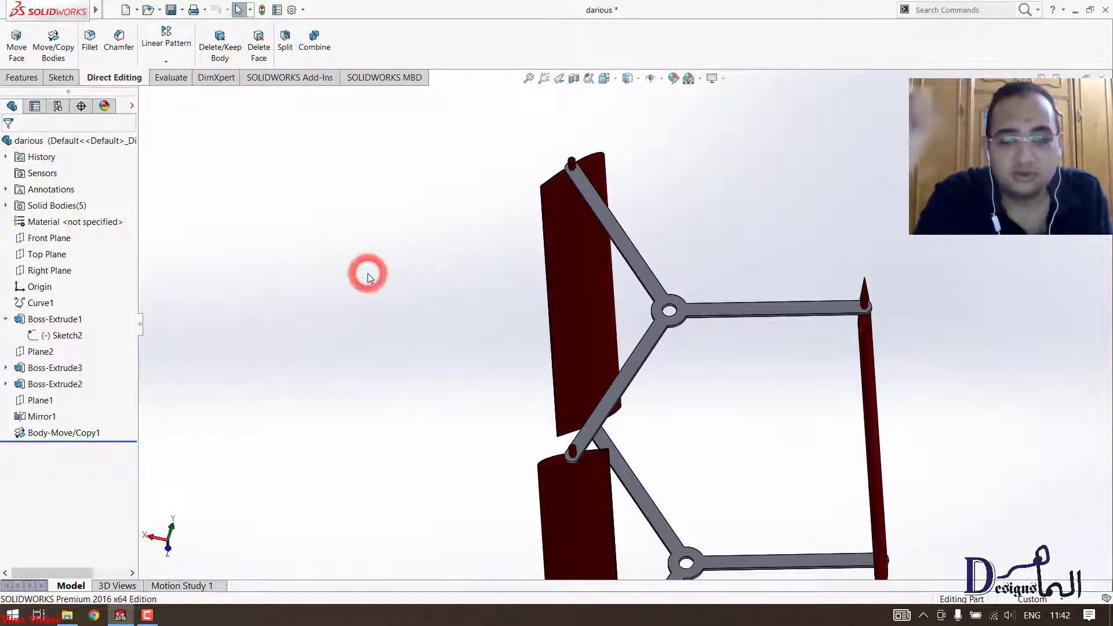
{"action": "right_click", "coordinate": [351, 226]}
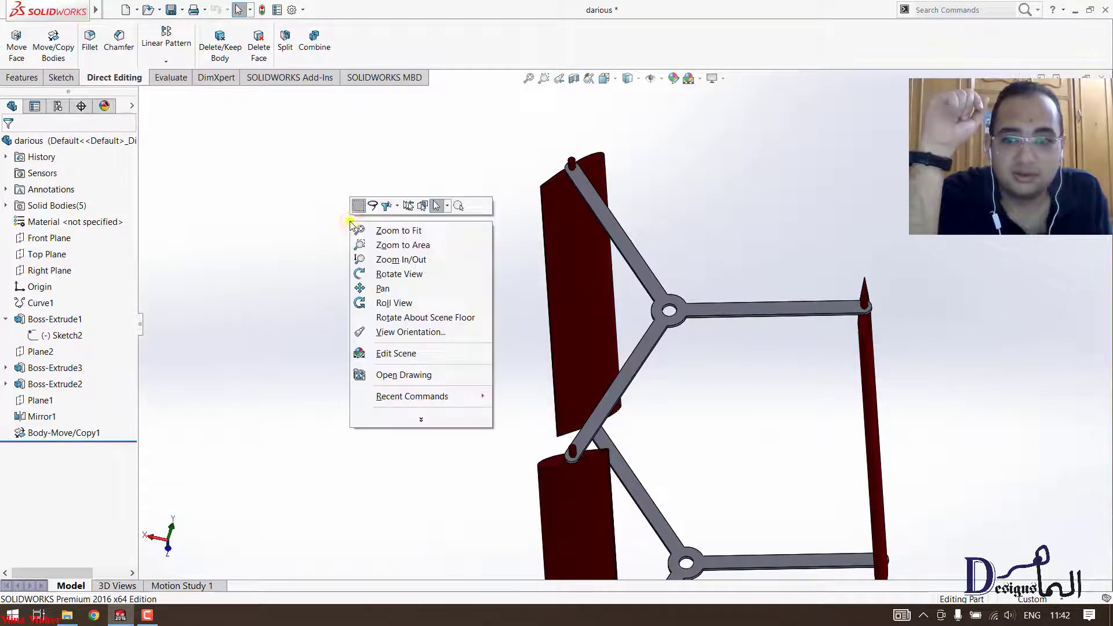
{"action": "right_click", "coordinate": [307, 242]}
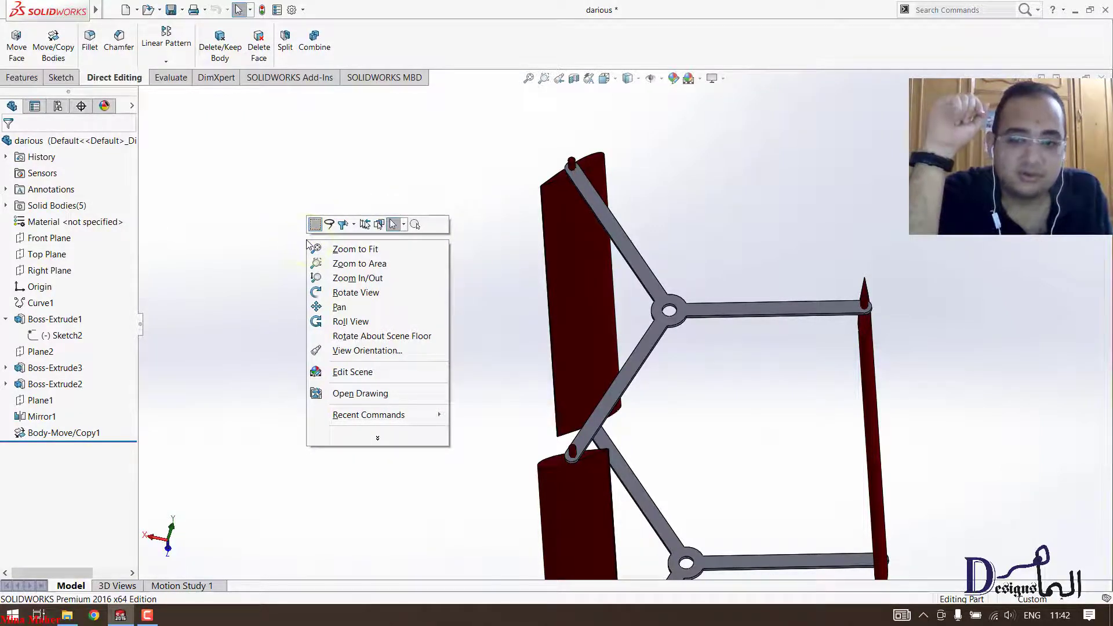
Sketch two separate lines beside the part, about 32 mm and 162 mm long, on the upper three-arm bracket's face.
{"action": "left_click", "coordinate": [249, 286]}
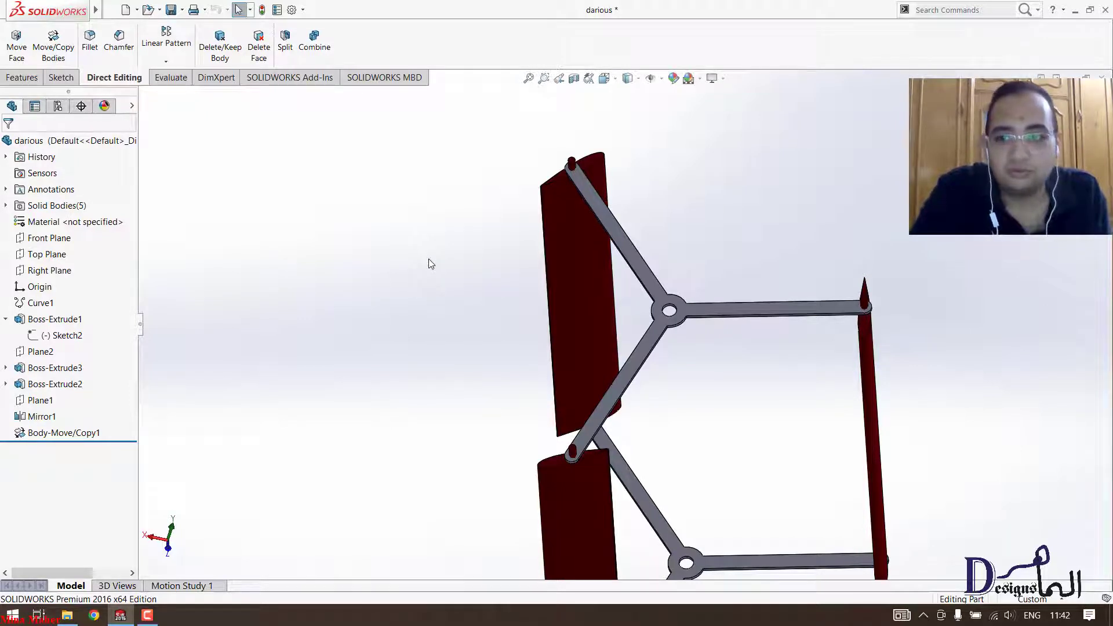
{"action": "left_click", "coordinate": [58, 77]}
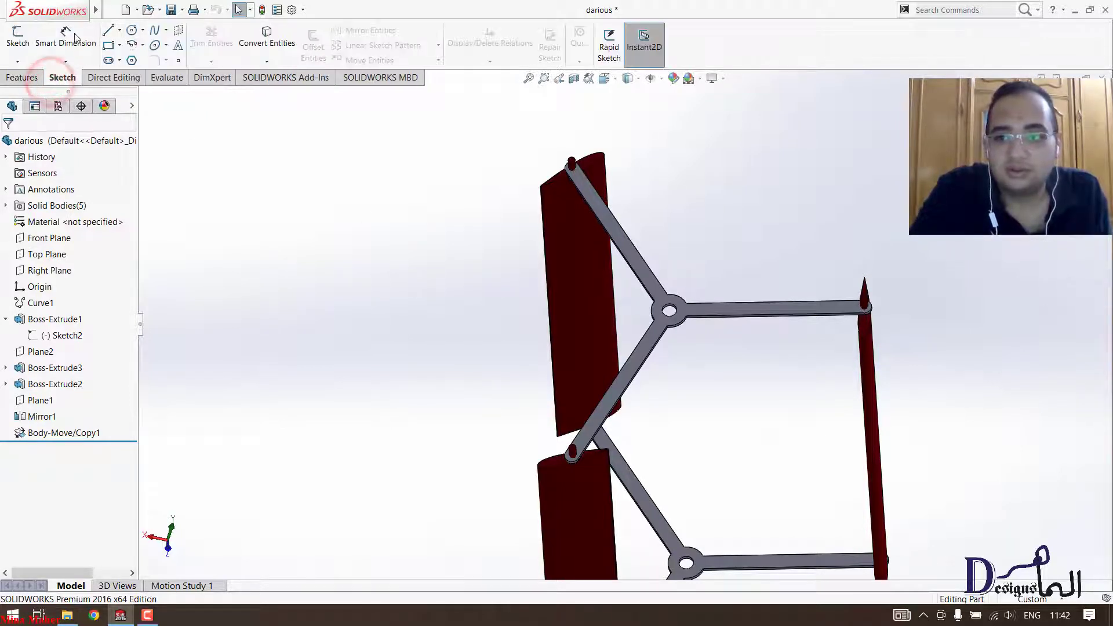
{"action": "left_click", "coordinate": [706, 308]}
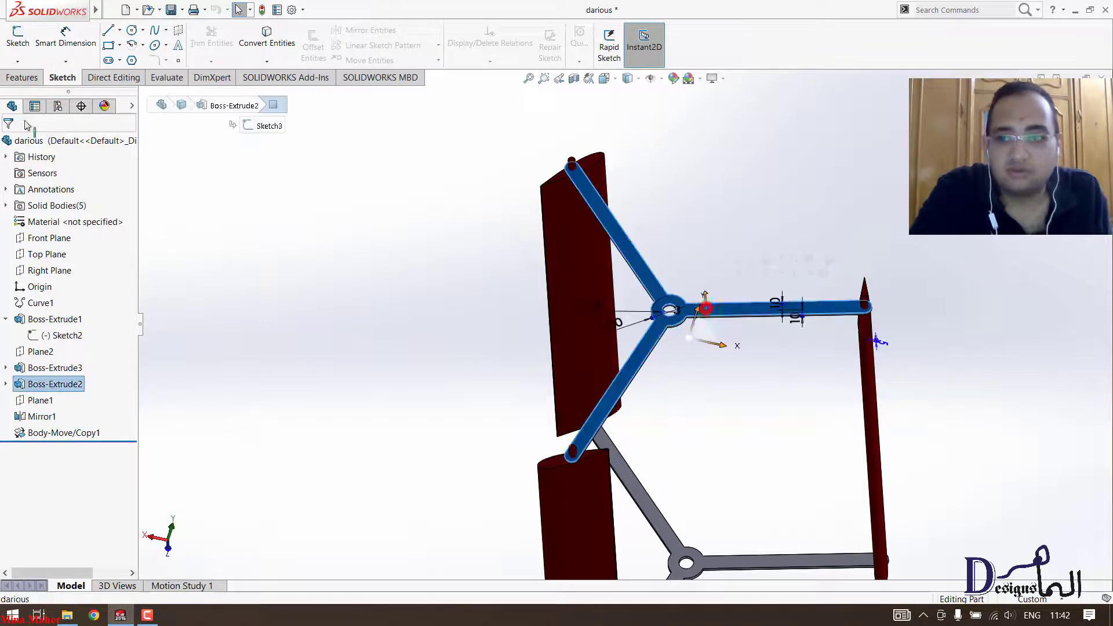
{"action": "left_click", "coordinate": [17, 38]}
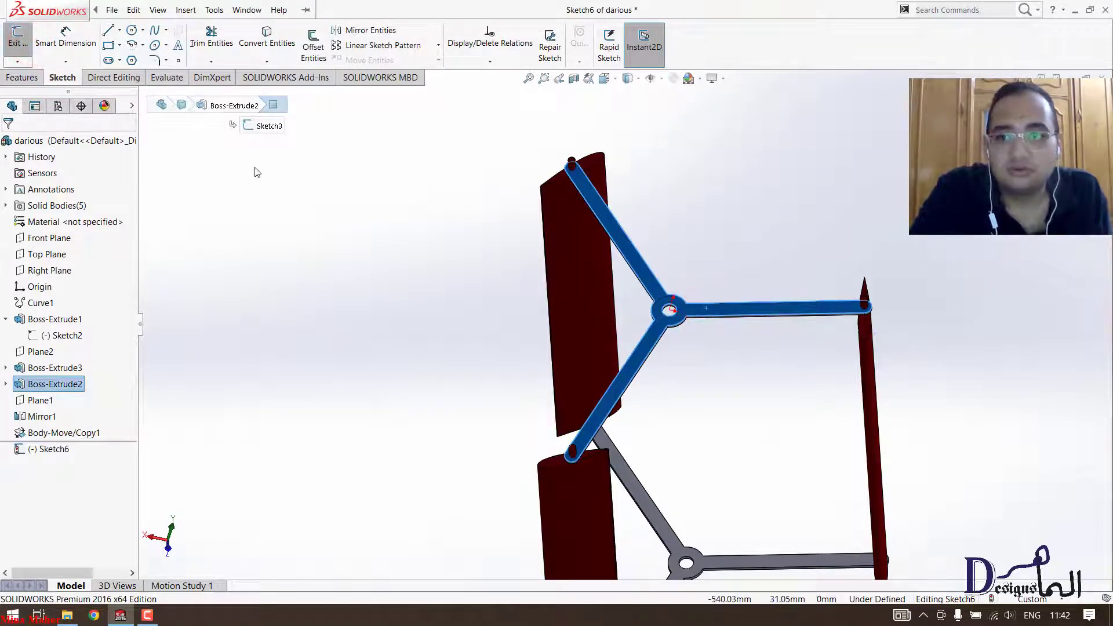
{"action": "left_click", "coordinate": [108, 30]}
{"action": "left_click_drag", "start_coordinate": [324, 196], "coordinate": [332, 215]}
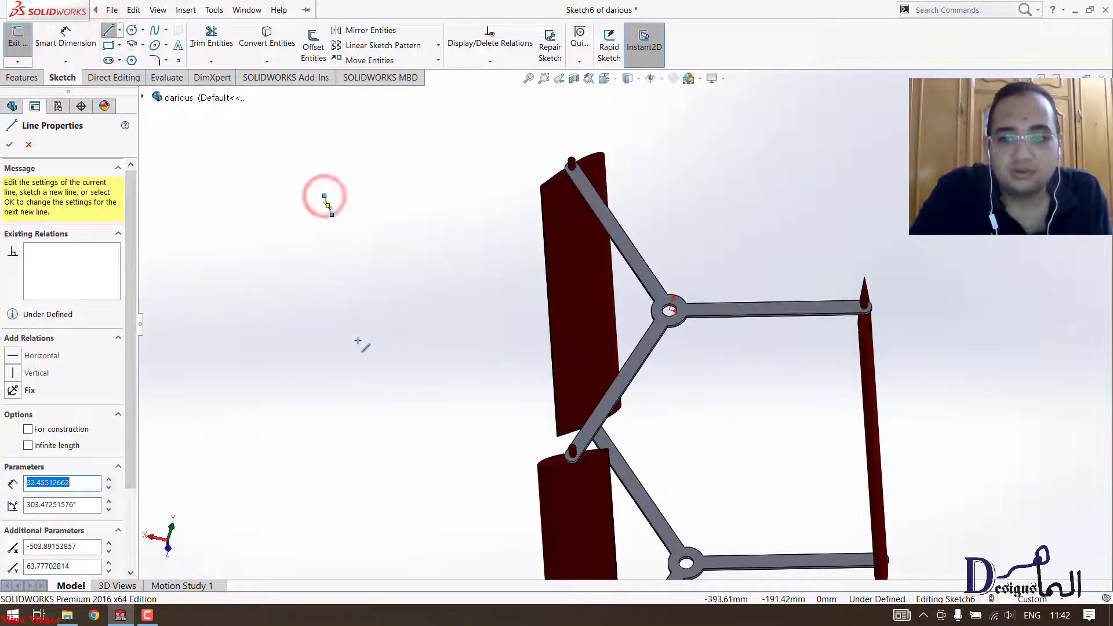
{"action": "left_click", "coordinate": [361, 293]}
{"action": "left_click", "coordinate": [372, 409]}
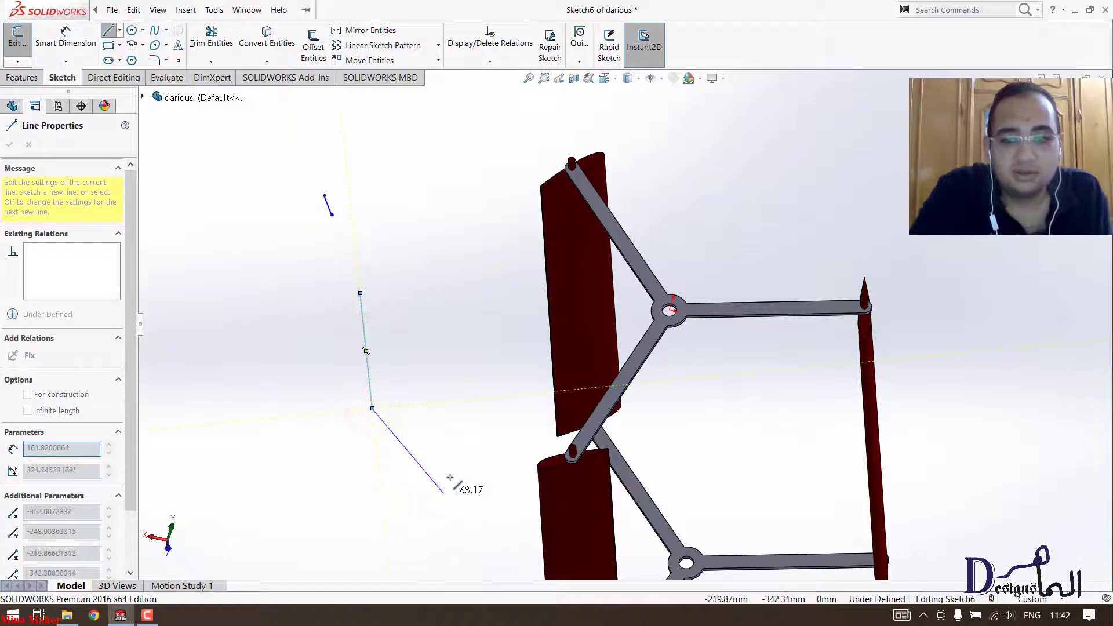
{"action": "right_click", "coordinate": [488, 452]}
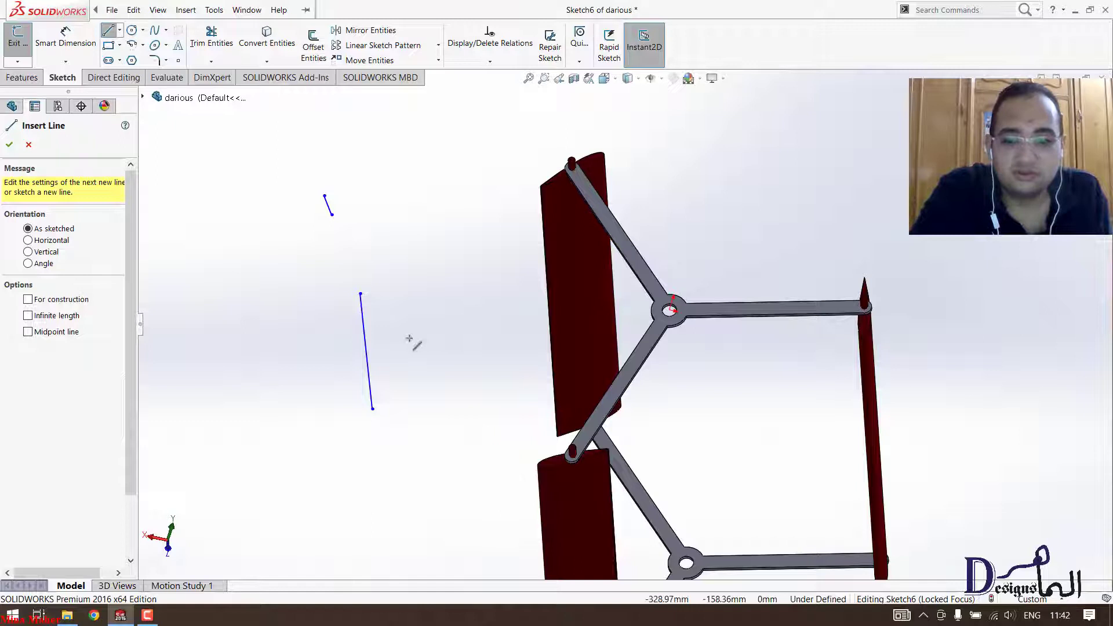
{"action": "left_click", "coordinate": [415, 317]}
{"action": "key", "text": "Escape"}
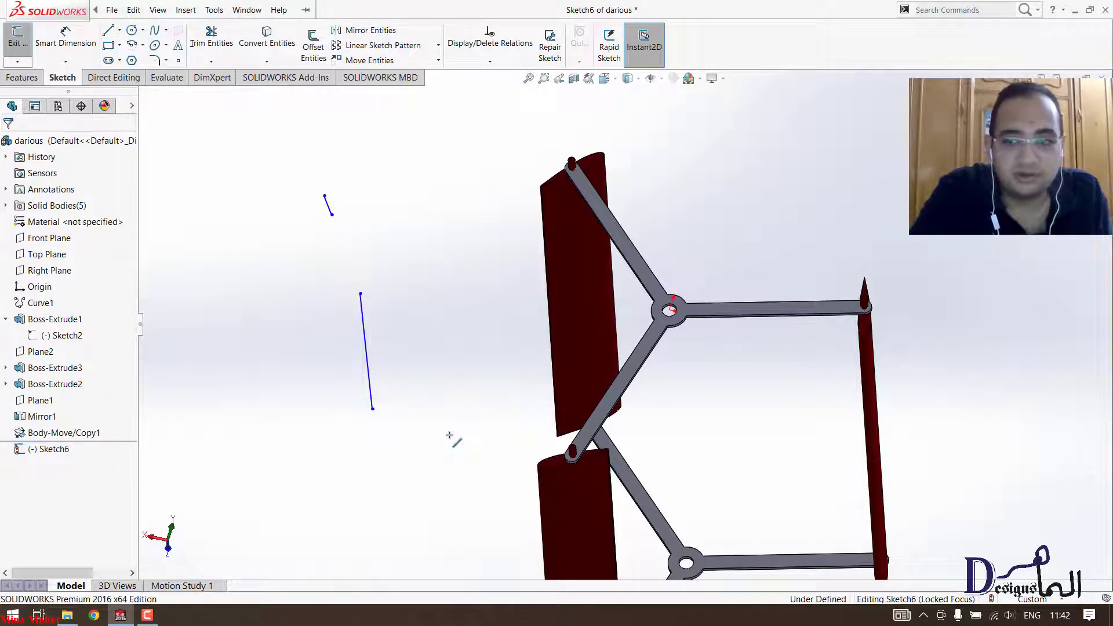
Exit the sketch containing the two separate lines and delete it from the part.
{"action": "left_click", "coordinate": [18, 33]}
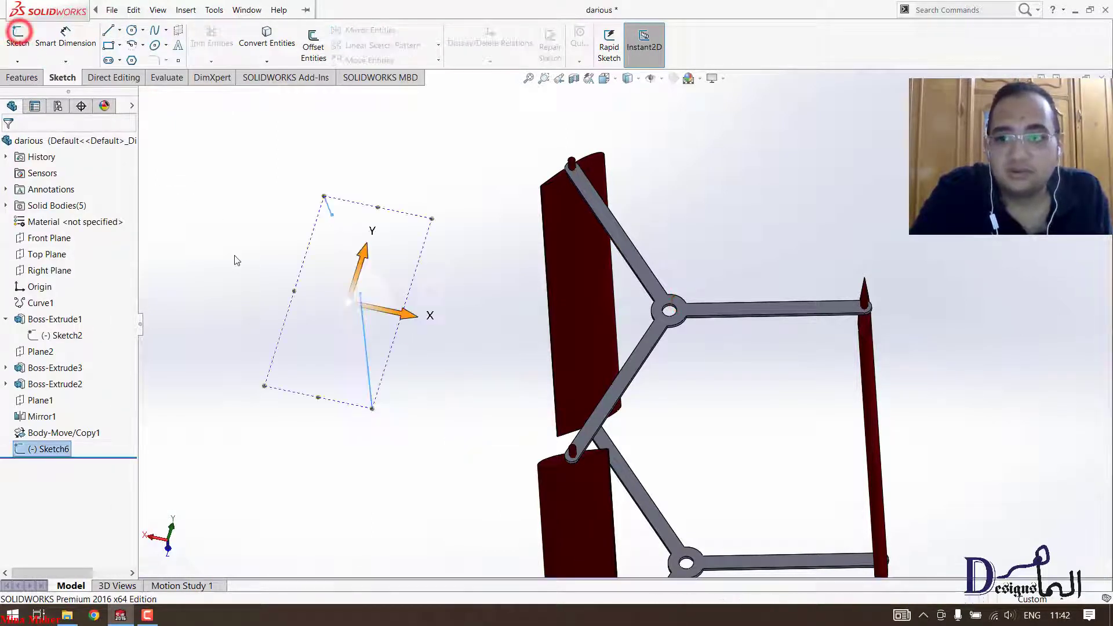
{"action": "key", "text": "Delete"}
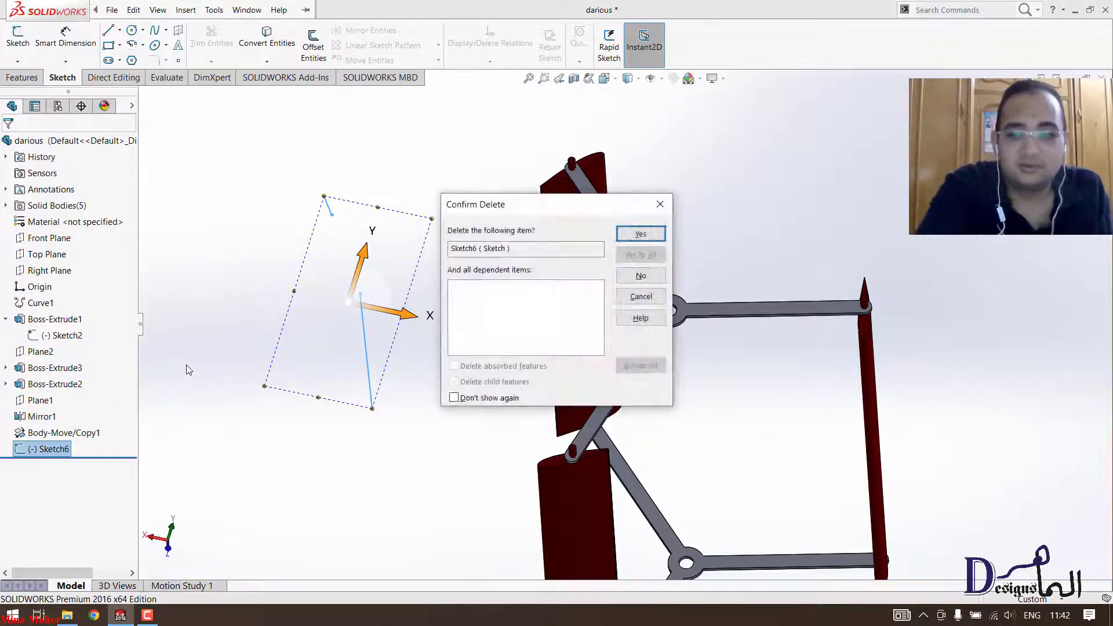
{"action": "key", "text": "Return"}
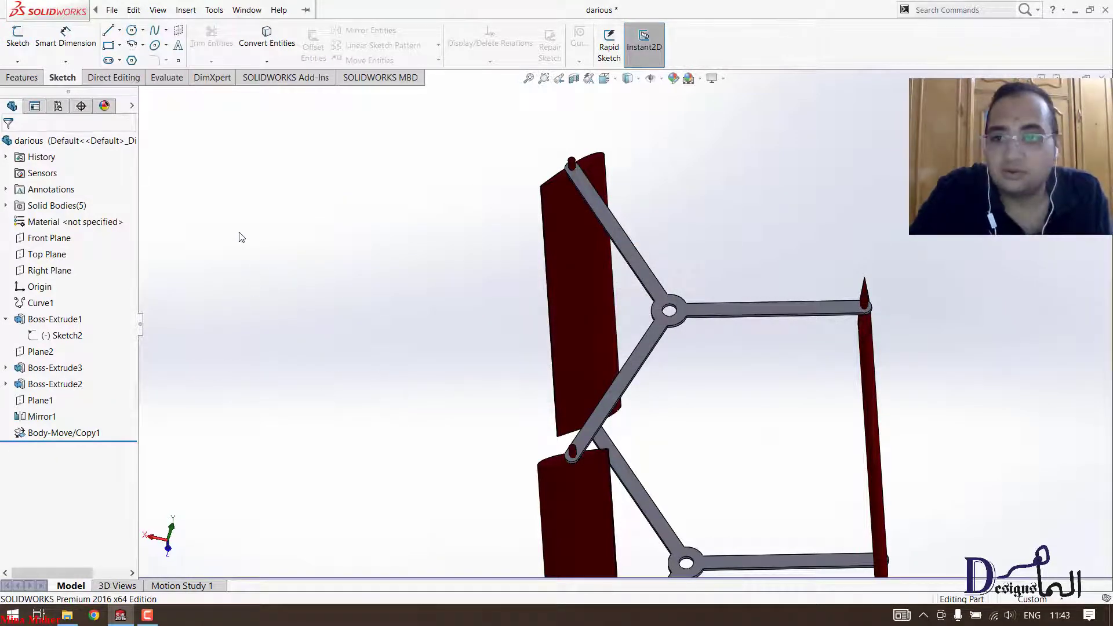
Start a new sketch on the three-arm bracket's face and draw a circle about 193 mm in radius beside the part.
{"action": "left_click", "coordinate": [813, 313]}
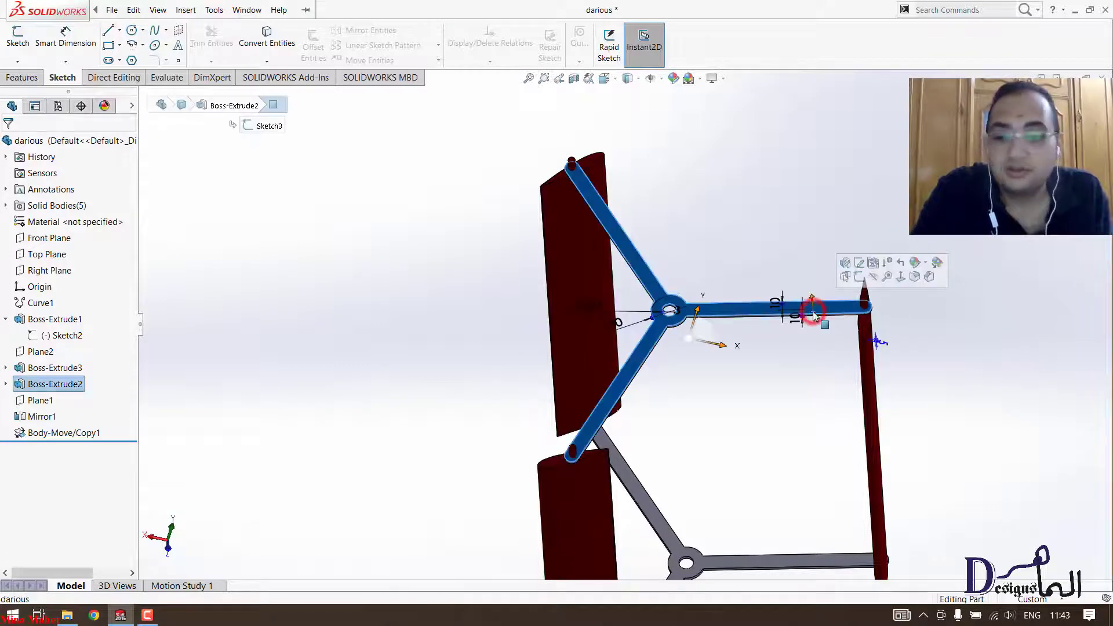
{"action": "left_click", "coordinate": [16, 30]}
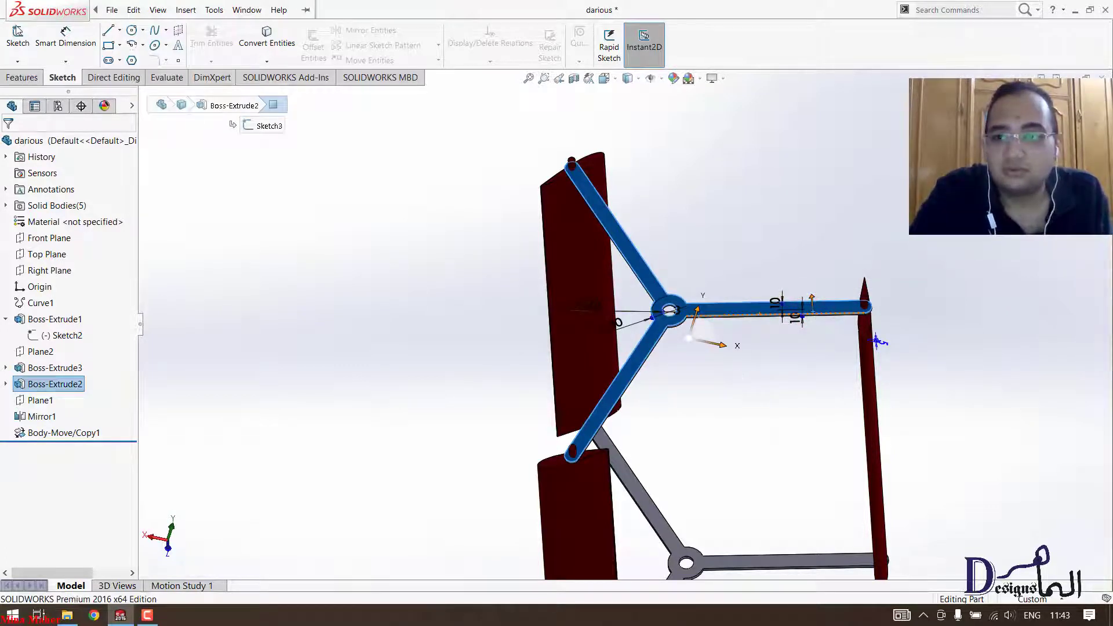
{"action": "left_click", "coordinate": [416, 265]}
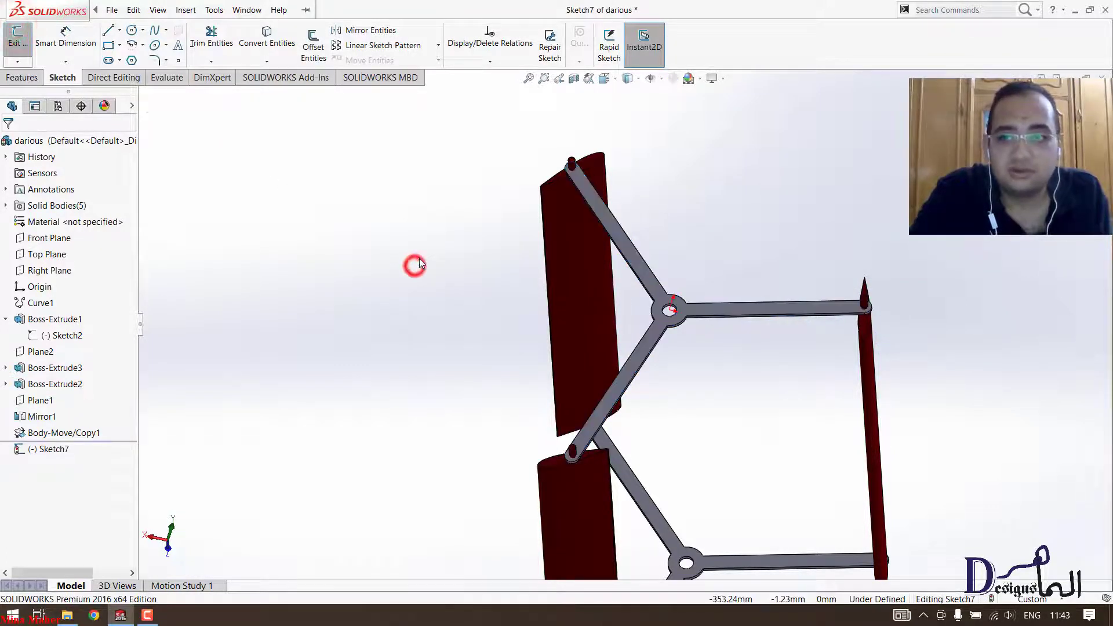
{"action": "left_click", "coordinate": [132, 31]}
{"action": "left_click", "coordinate": [313, 167]}
{"action": "left_click", "coordinate": [345, 283]}
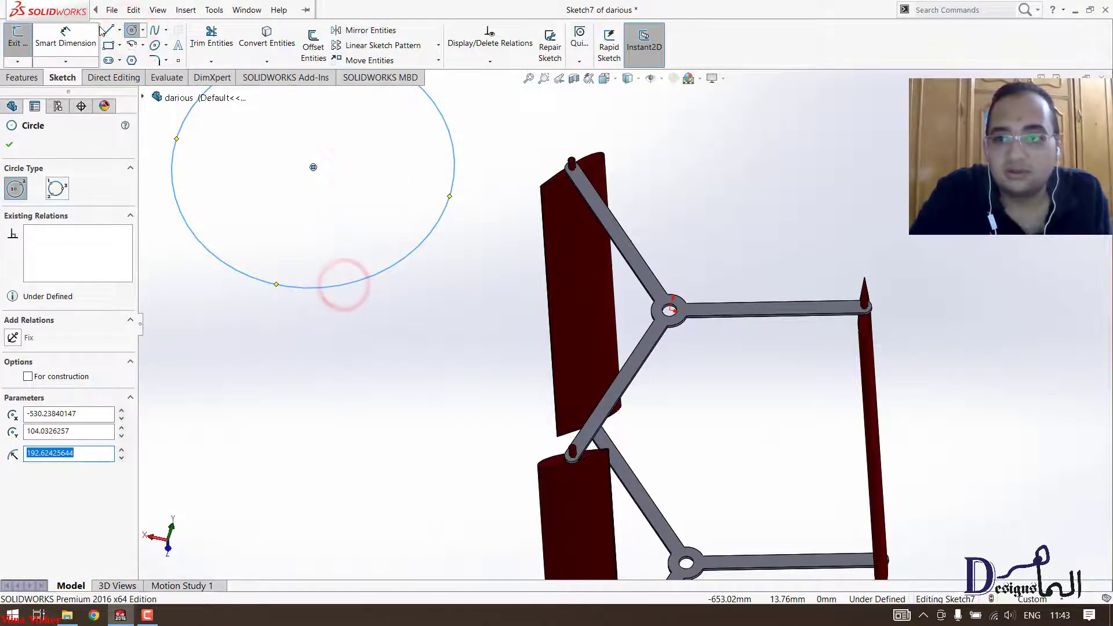
Sketch two connected lines below the circle, a long one and an oblique one about 151 mm long rising from its end.
{"action": "left_click", "coordinate": [104, 30]}
{"action": "left_click", "coordinate": [243, 330]}
{"action": "left_click", "coordinate": [436, 339]}
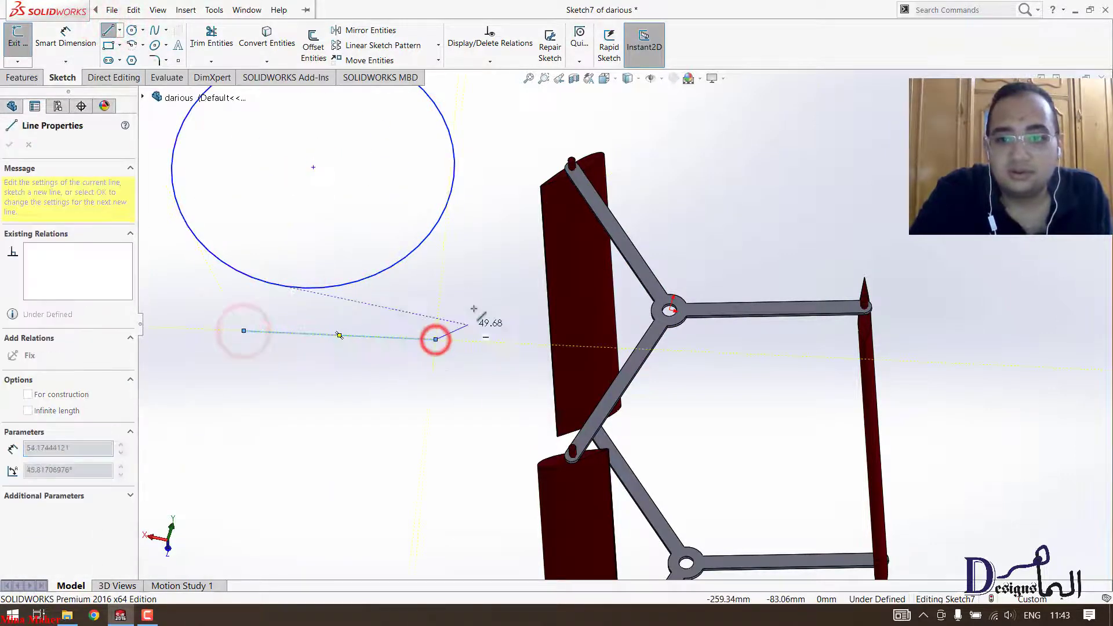
{"action": "left_click", "coordinate": [494, 258]}
{"action": "key", "text": "Escape"}
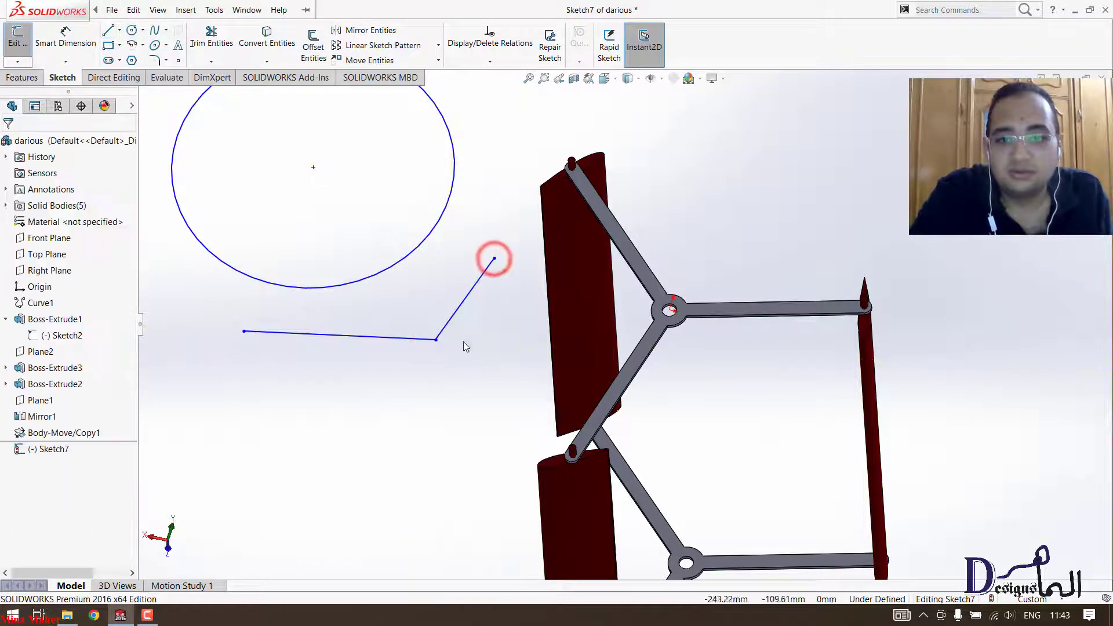
Make the two connected sketch lines perpendicular to each other.
{"action": "left_click", "coordinate": [476, 284]}
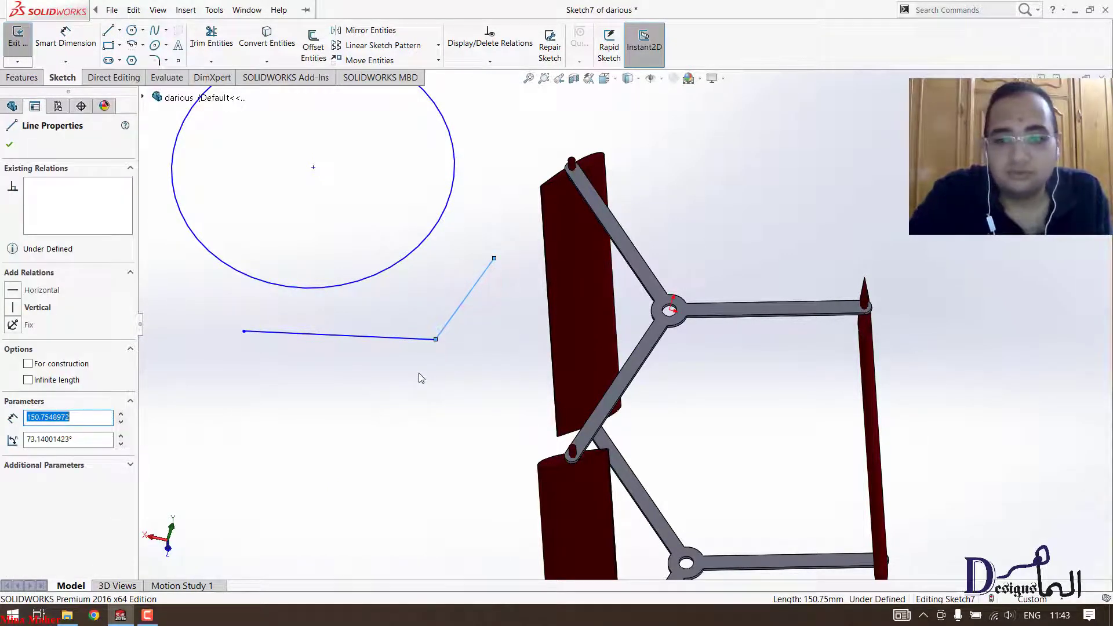
{"action": "left_click", "coordinate": [412, 337], "text": "ctrl"}
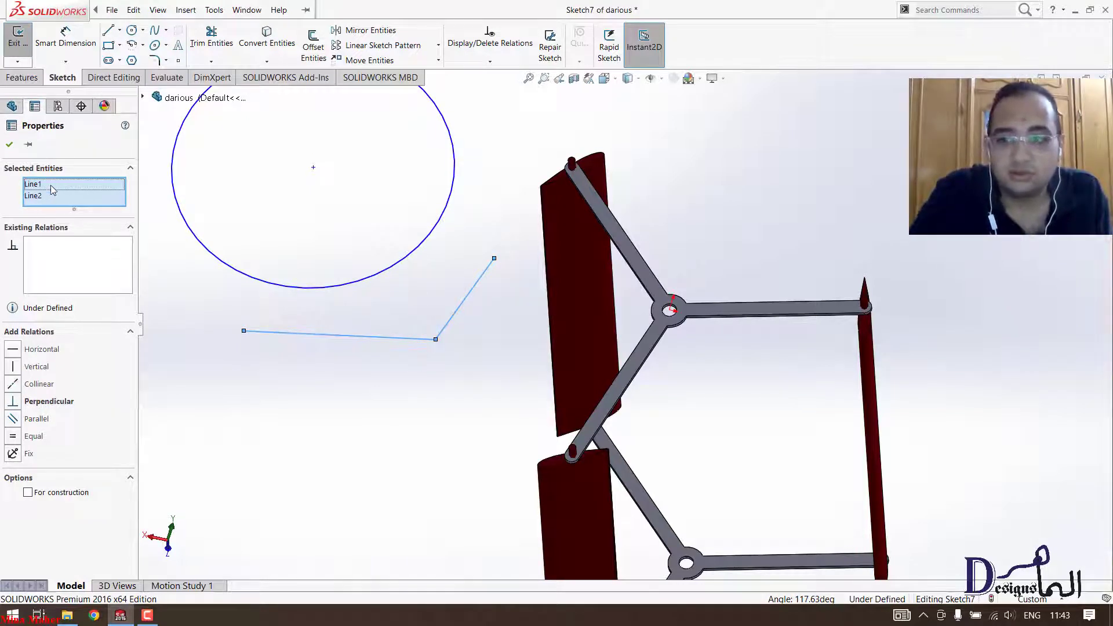
{"action": "left_click", "coordinate": [11, 401]}
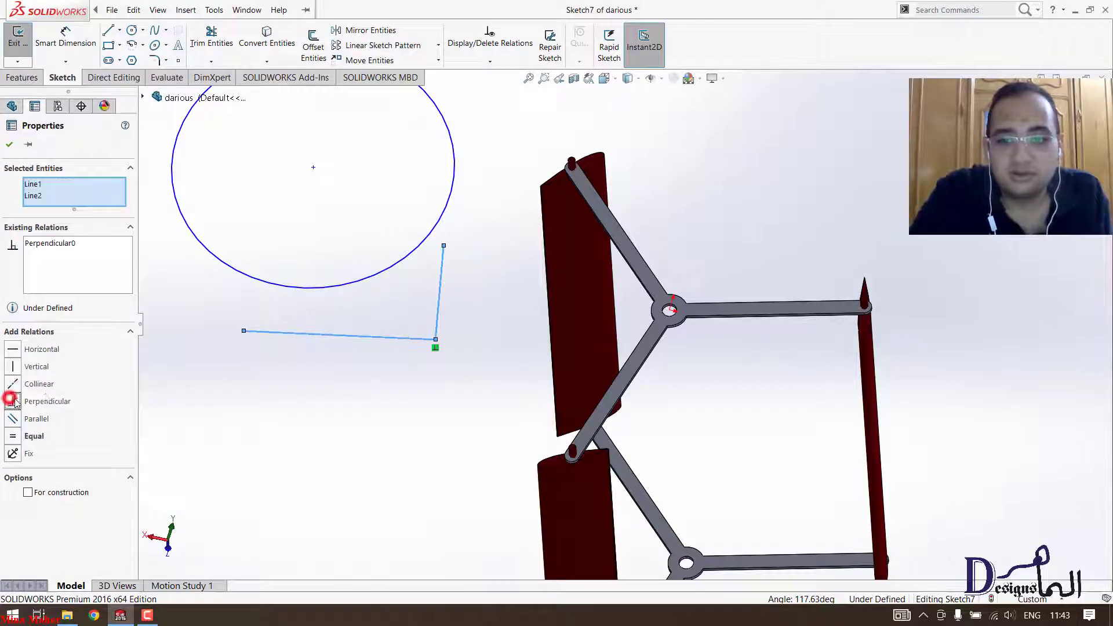
{"action": "left_click", "coordinate": [412, 426]}
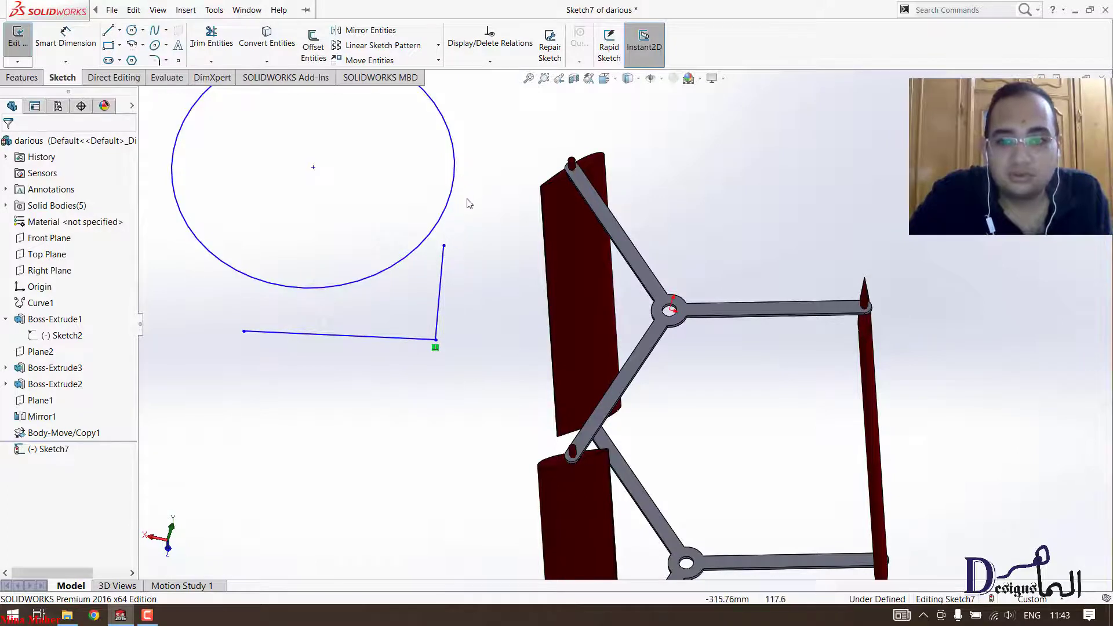
Make the short line's free endpoint coincident with the circle.
{"action": "left_click", "coordinate": [443, 246]}
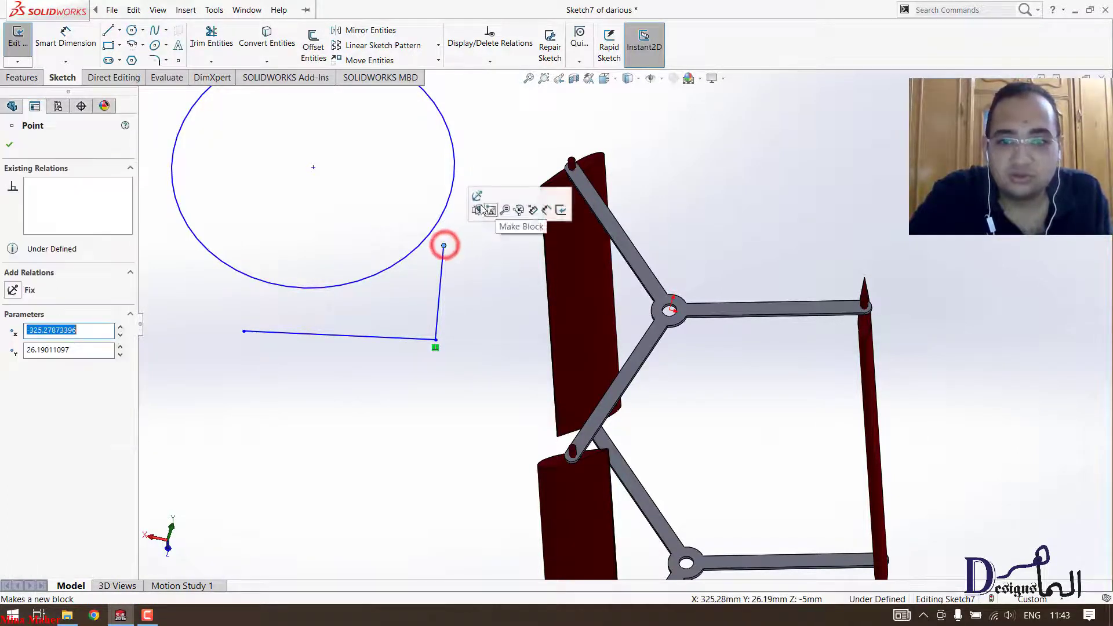
{"action": "left_click", "coordinate": [455, 186], "text": "ctrl"}
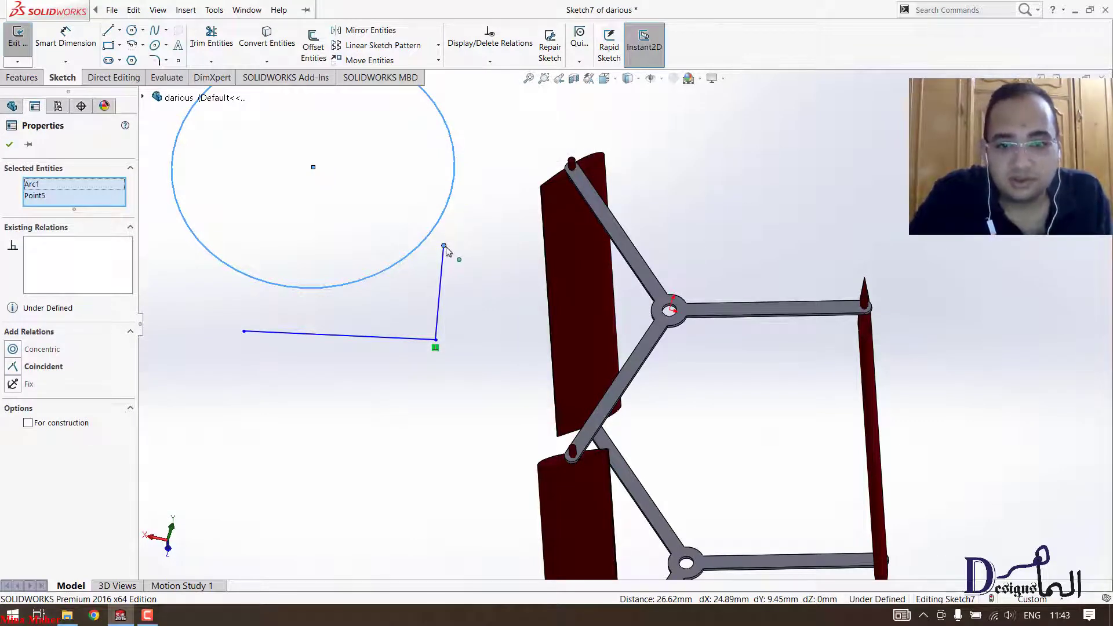
{"action": "left_click", "coordinate": [12, 367]}
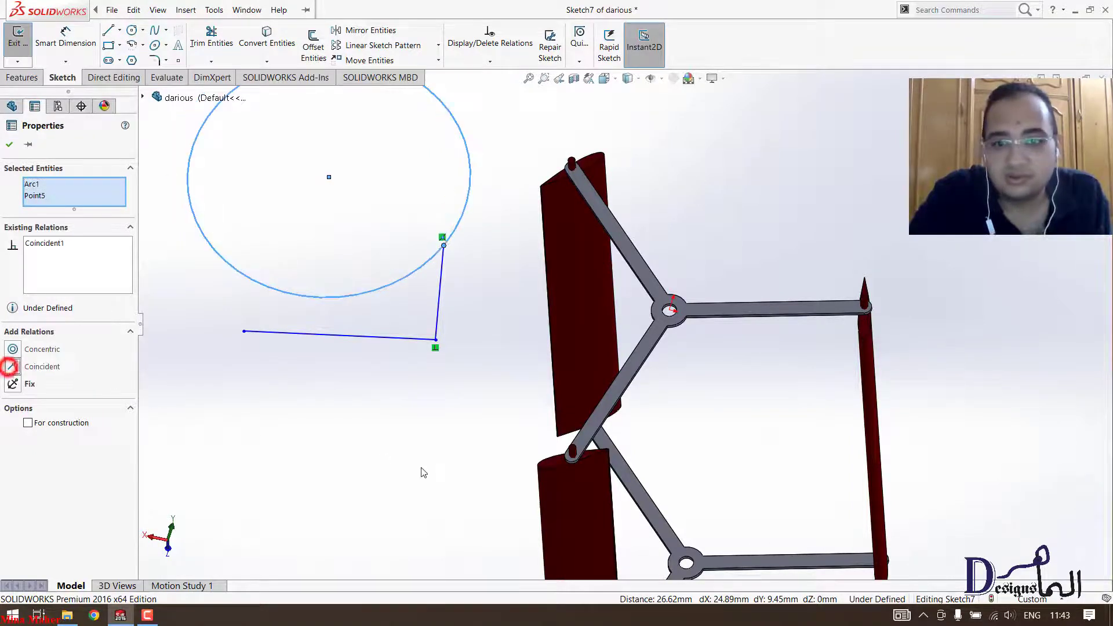
{"action": "left_click", "coordinate": [289, 417]}
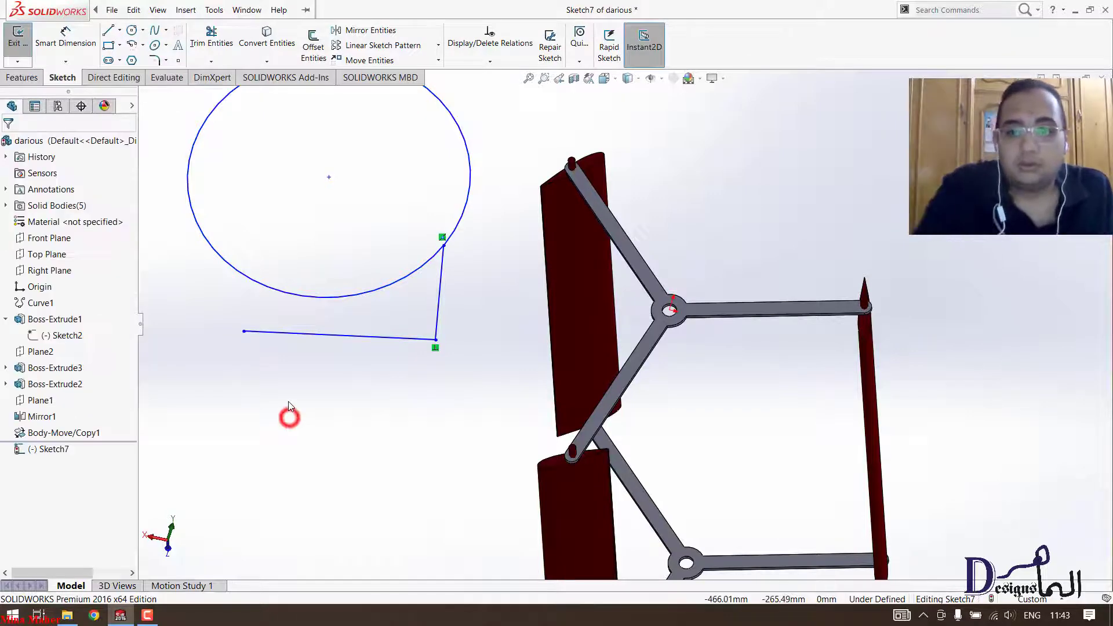
Exit the sketch with the circle and perpendicular lines, and delete it.
{"action": "left_click", "coordinate": [21, 37]}
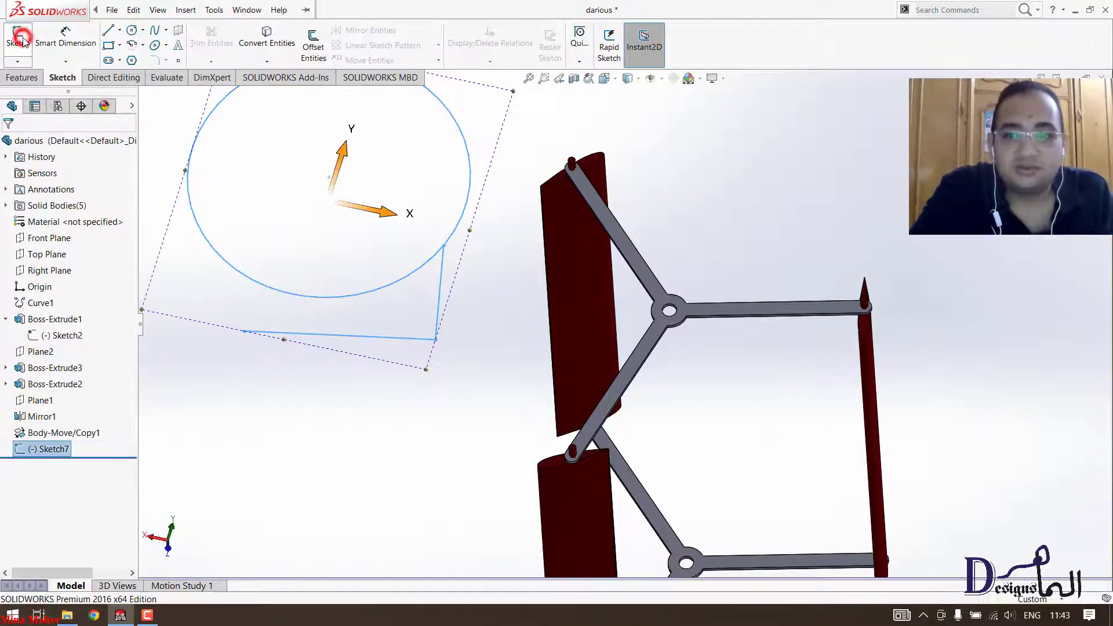
{"action": "key", "text": "Delete"}
{"action": "key", "text": "Return"}
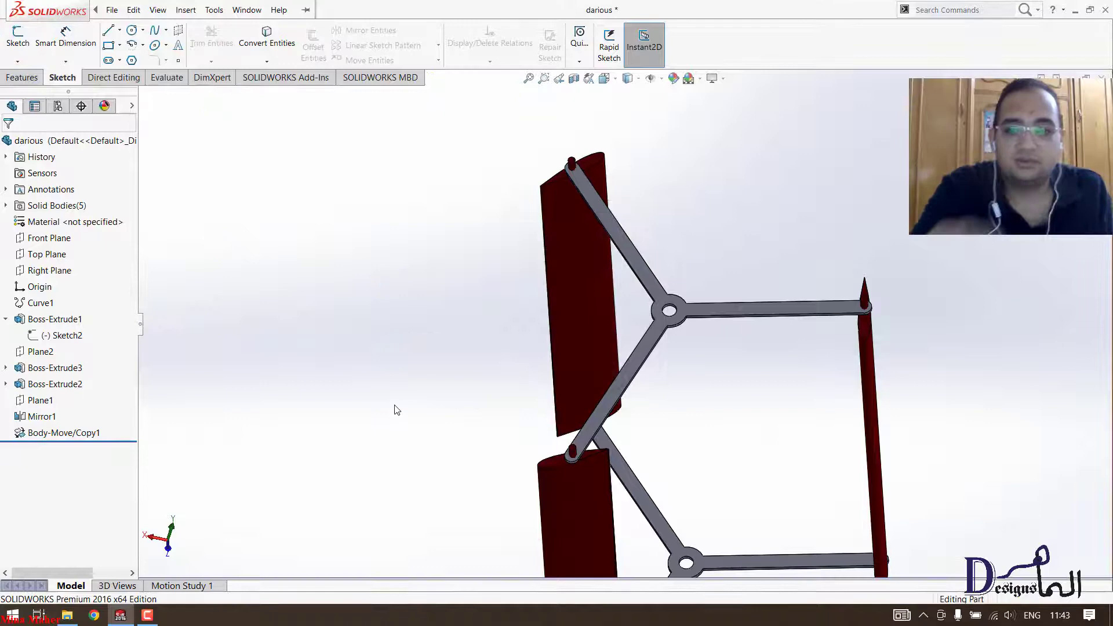
Examine the orientation of the three blades from the Front view, at an angle and from other view-selector orientations.
{"action": "scroll", "coordinate": [509, 422], "scroll_direction": "up", "scroll_amount": 3}
{"action": "mouse_move", "coordinate": [510, 422]}
{"action": "middle_mouse_down"}
{"action": "mouse_move", "coordinate": [530, 426]}
{"action": "mouse_move", "coordinate": [516, 440]}
{"action": "middle_mouse_up"}
{"action": "key", "text": "ctrl+1"}
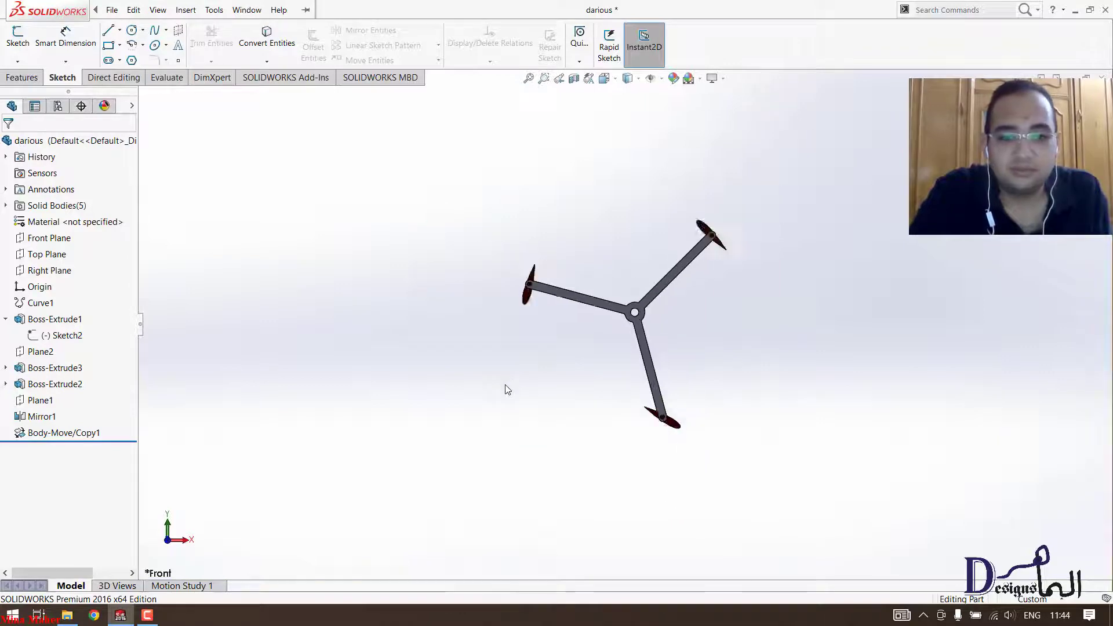
{"action": "middle_click_drag", "start_coordinate": [504, 388], "coordinate": [773, 338]}
{"action": "key", "text": "space"}
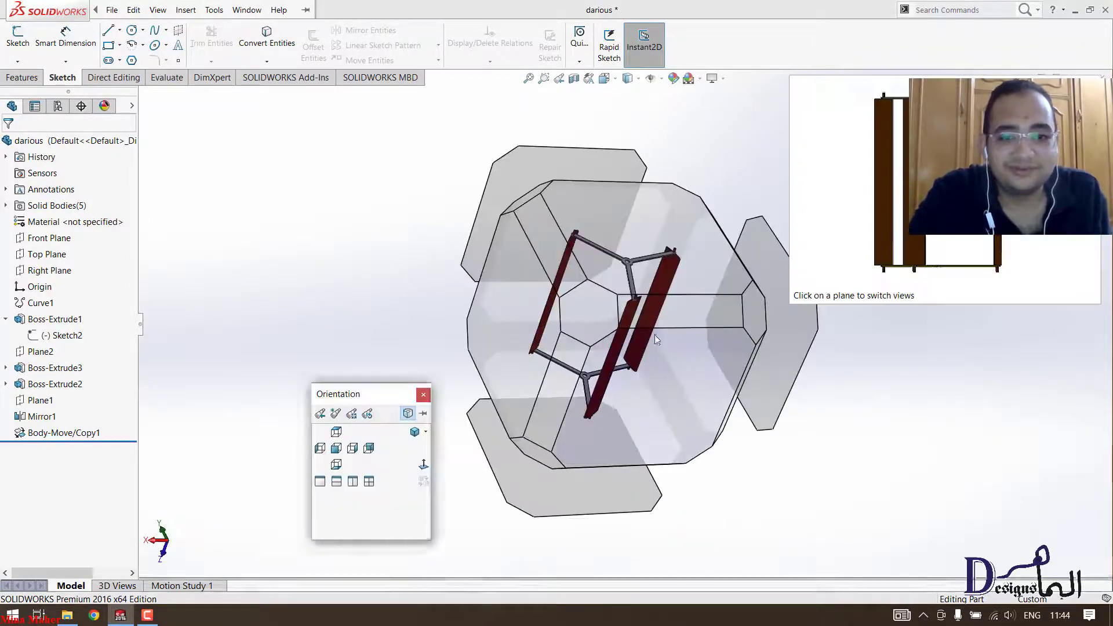
{"action": "left_click", "coordinate": [603, 322]}
{"action": "middle_click_drag", "start_coordinate": [566, 390], "coordinate": [620, 335]}
{"action": "key", "text": "ctrl+1"}
{"action": "key", "text": "space"}
{"action": "key", "text": "ctrl+1"}
{"action": "key", "text": "space"}
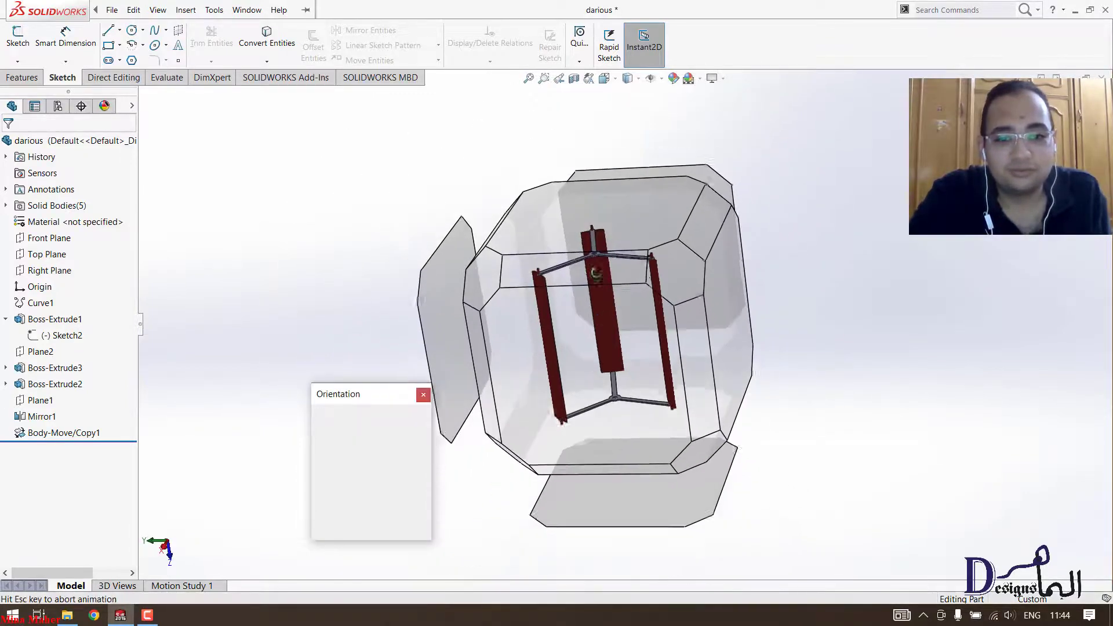
{"action": "left_click", "coordinate": [596, 273]}
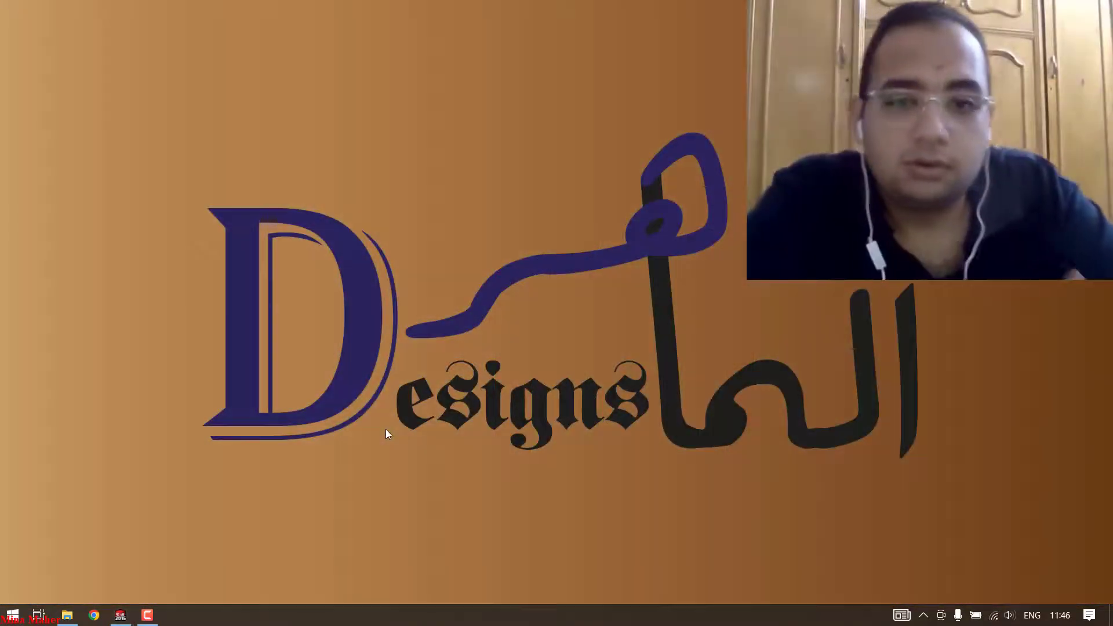